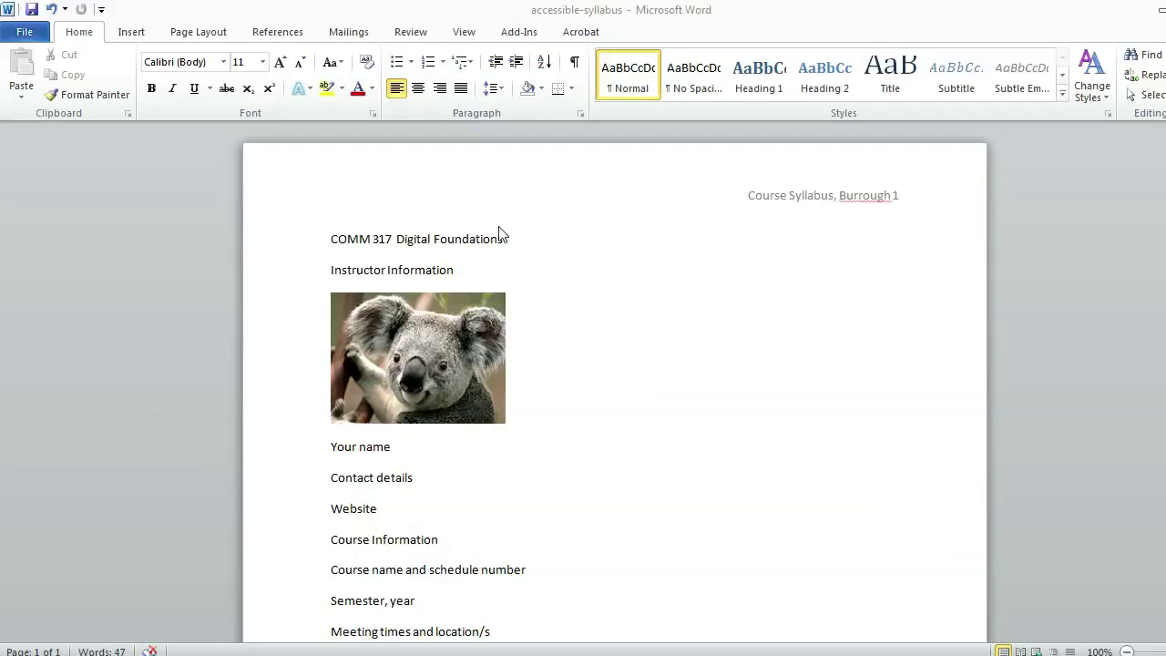
# Try bold formatting on the "COMM 317 Digital Foundations" line and remove it again.
pyautogui.click(486, 233)
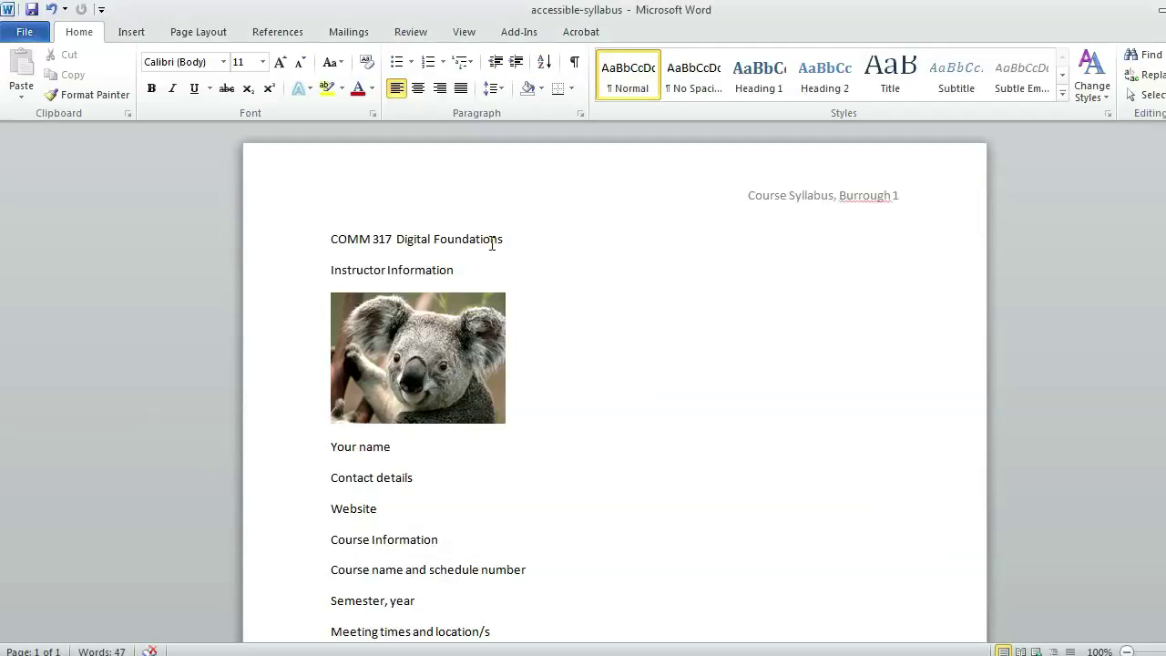
pyautogui.tripleClick(492, 242)
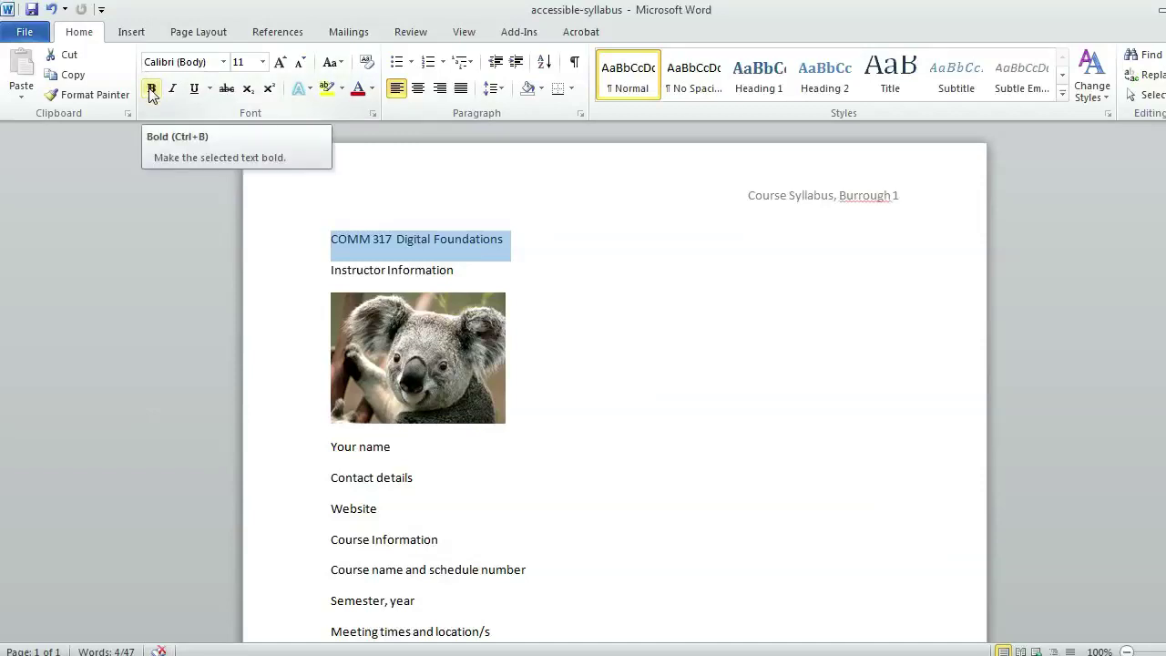
pyautogui.click(151, 91)
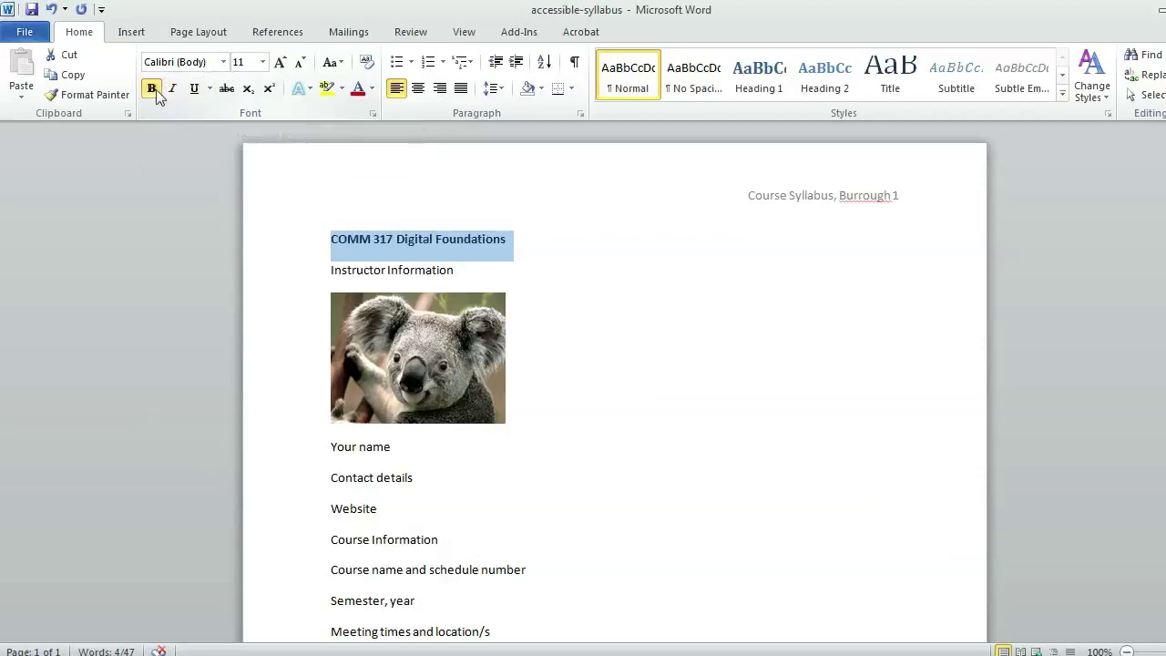
pyautogui.click(152, 89)
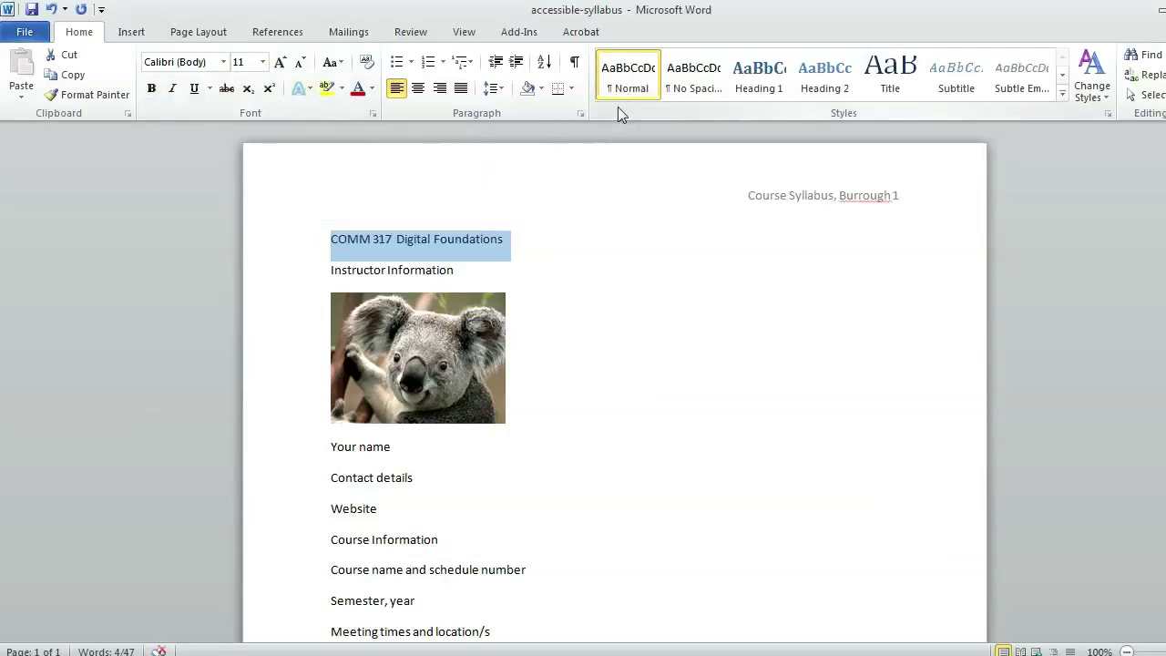
# Check which style is applied to the Instructor Information, Your name, Website, Course Information, and Course name and schedule number lines.
pyautogui.click(424, 263)
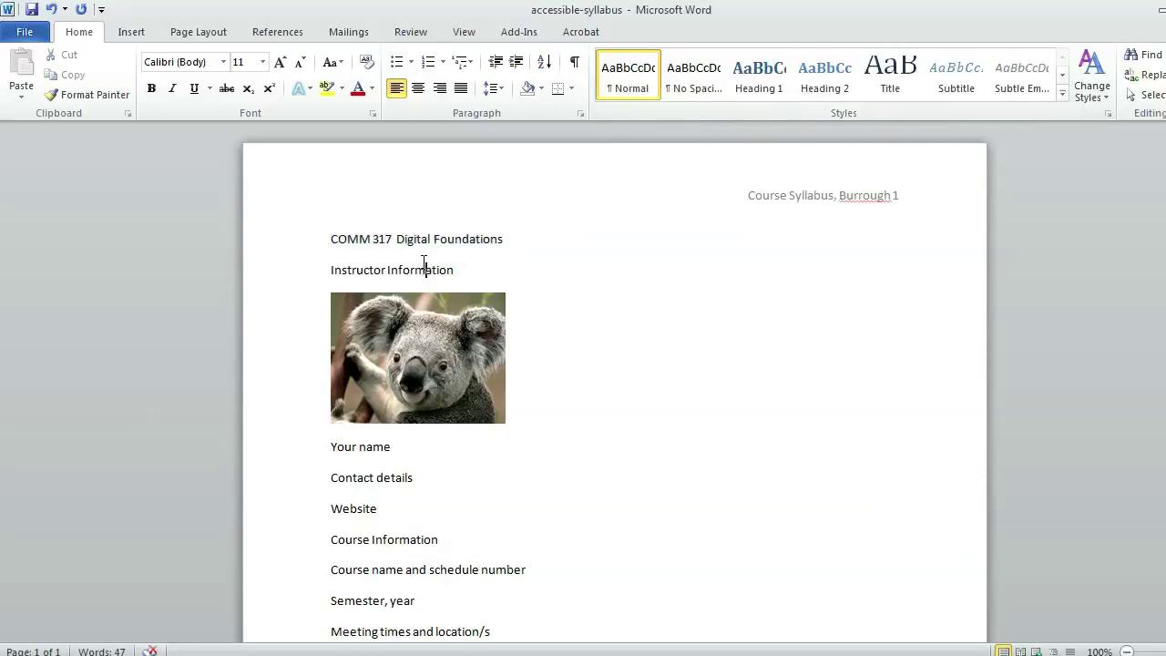
pyautogui.click(368, 447)
pyautogui.click(357, 507)
pyautogui.click(393, 539)
pyautogui.click(409, 563)
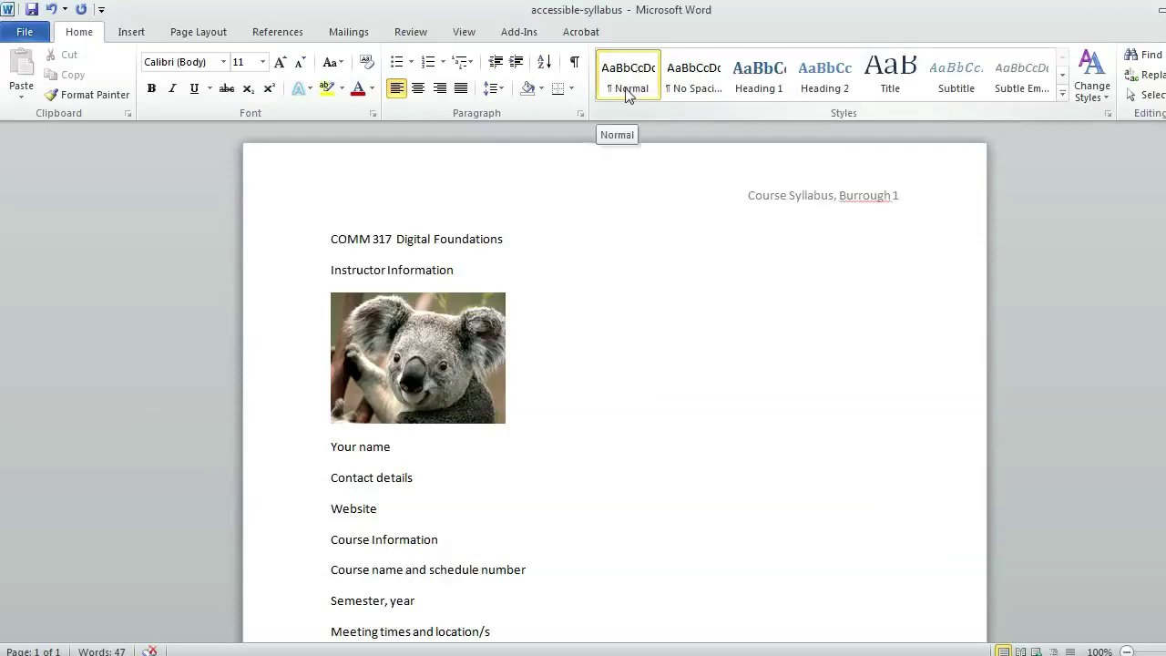
# Apply the Title style to the "COMM 317 Digital Foundations" line at the start of the syllabus.
pyautogui.click(482, 238)
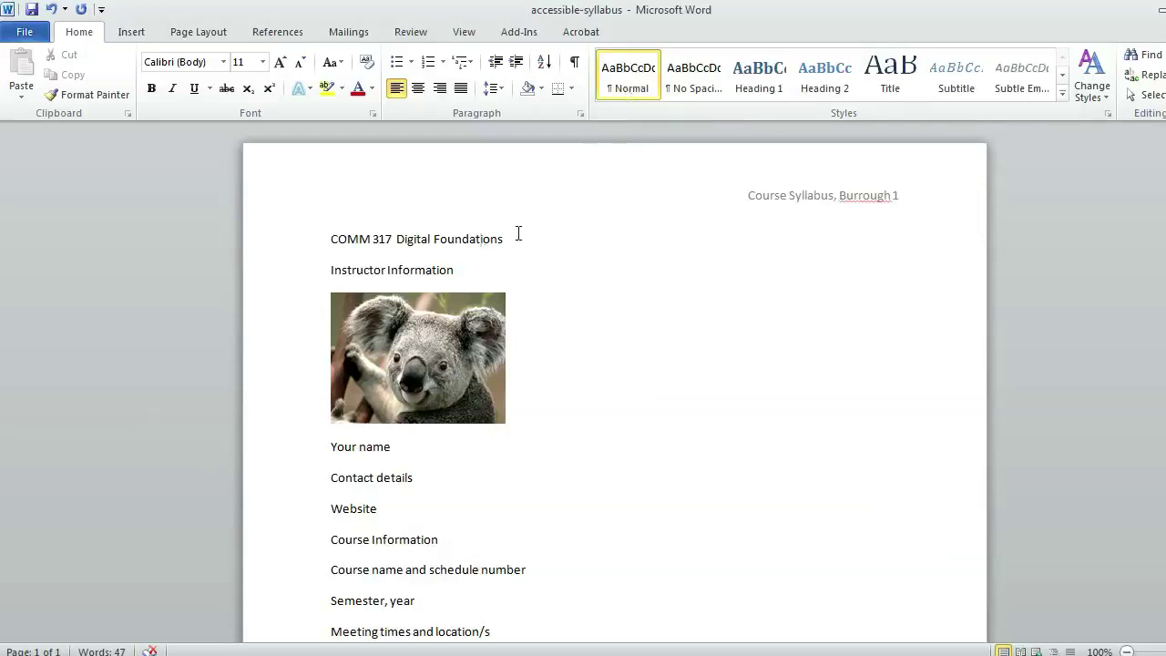
pyautogui.moveTo(508, 238); pyautogui.dragTo(340, 239)
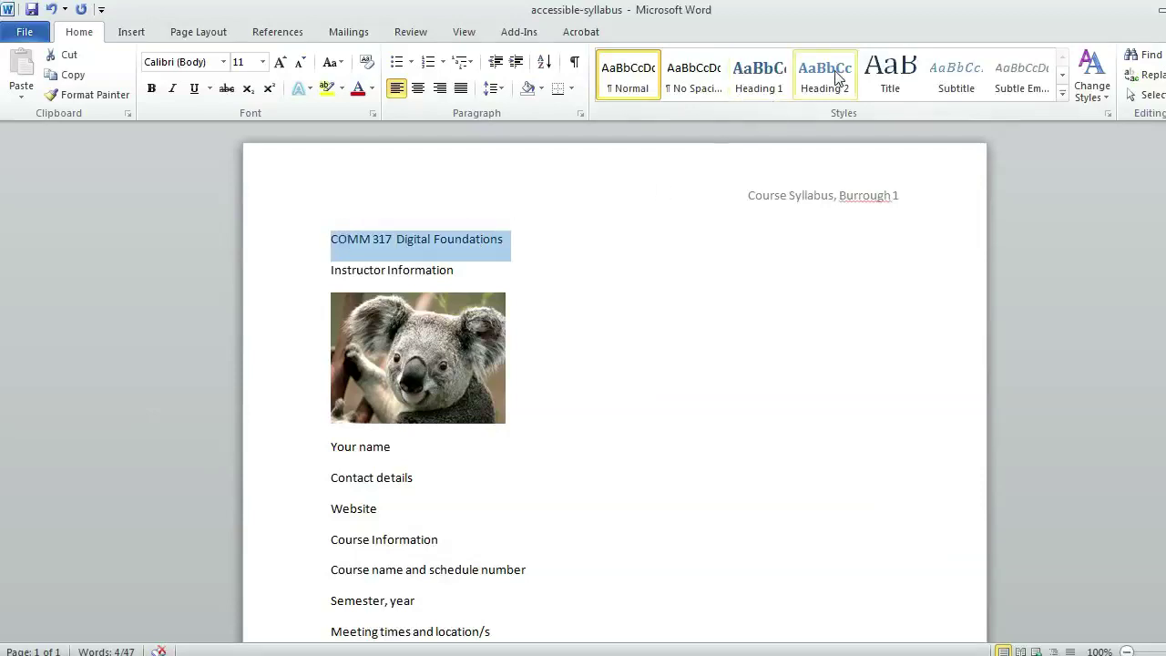
pyautogui.click(899, 72)
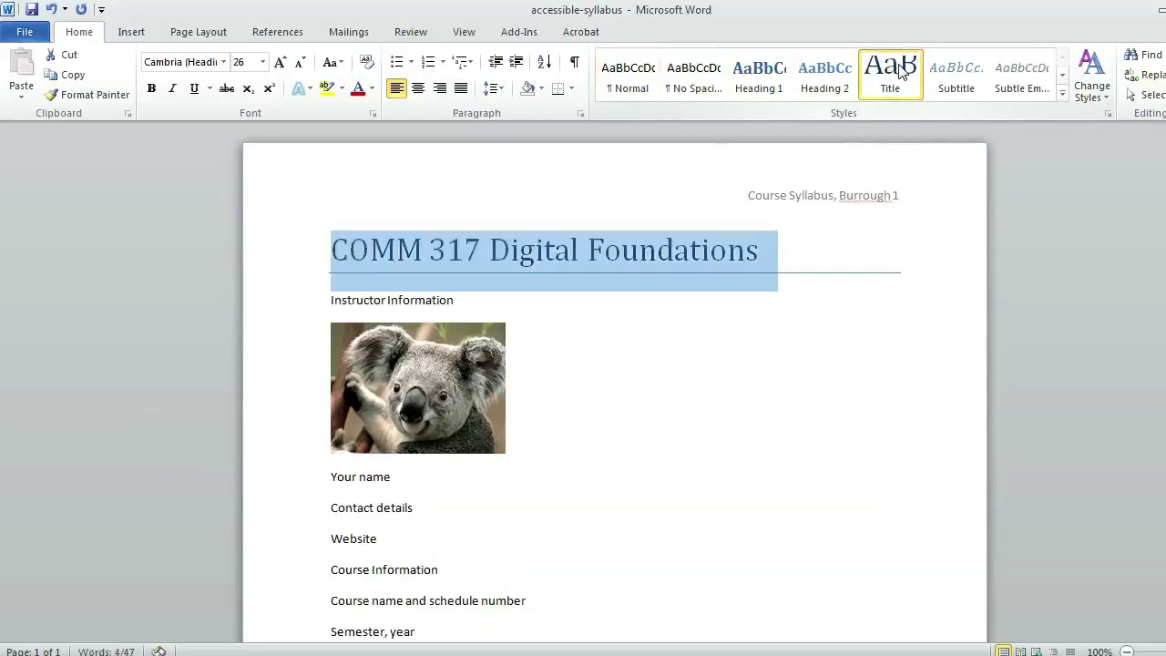
pyautogui.click(625, 248)
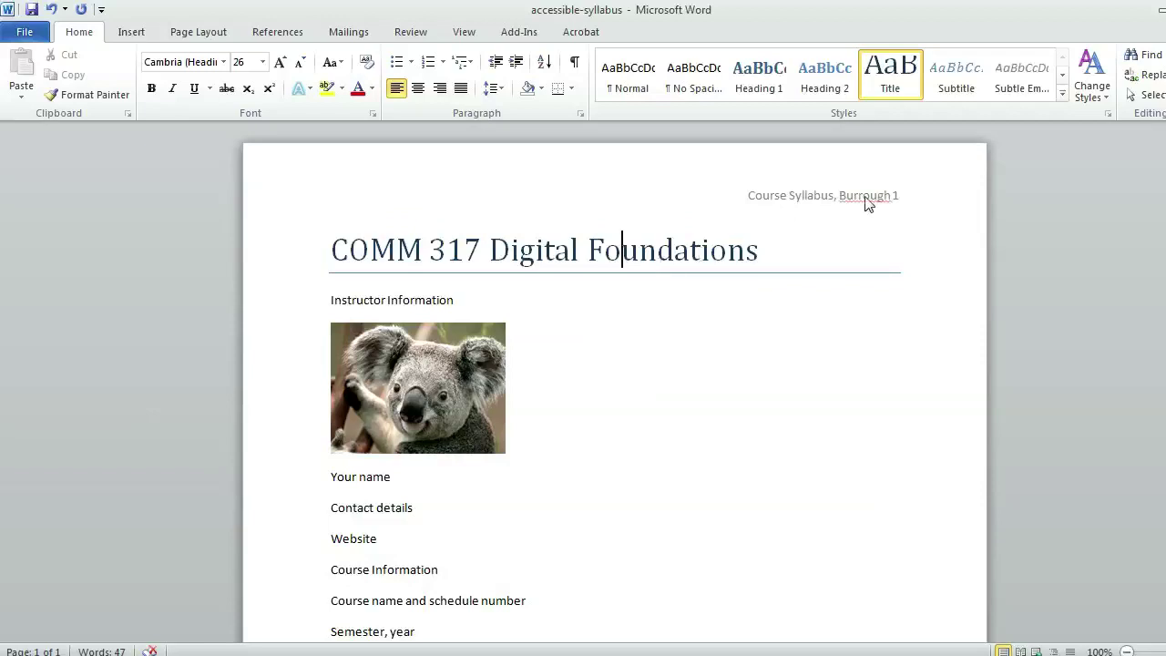
# Modify the Title style so that it uses the Arial Black font.
pyautogui.rightClick(910, 91)
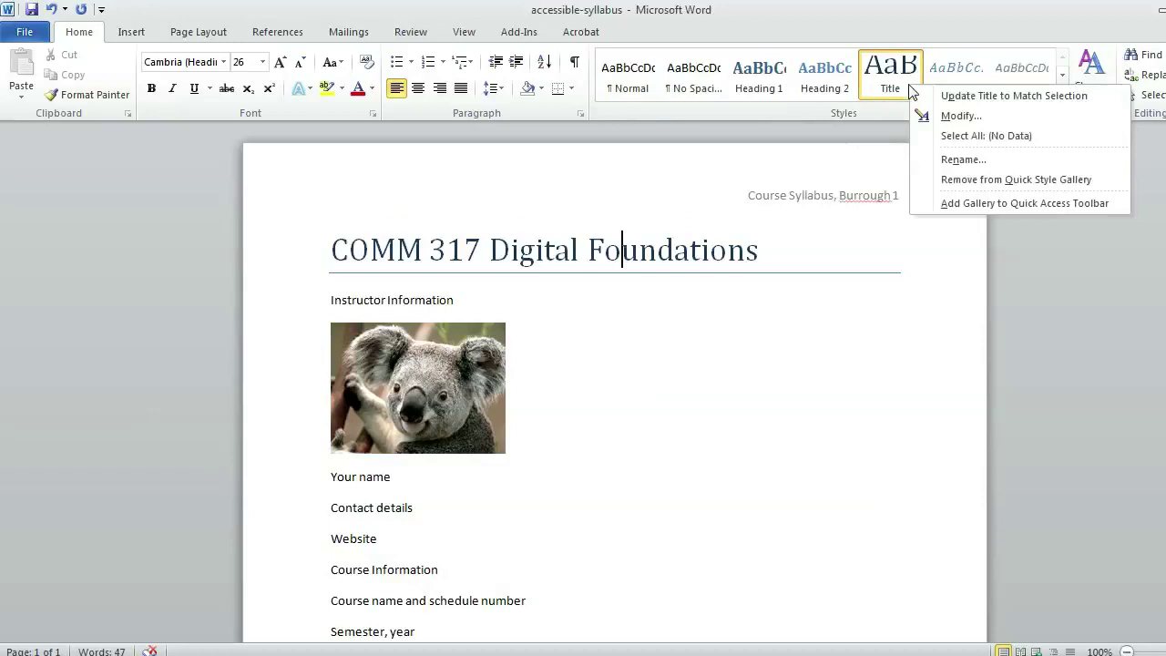
pyautogui.click(950, 116)
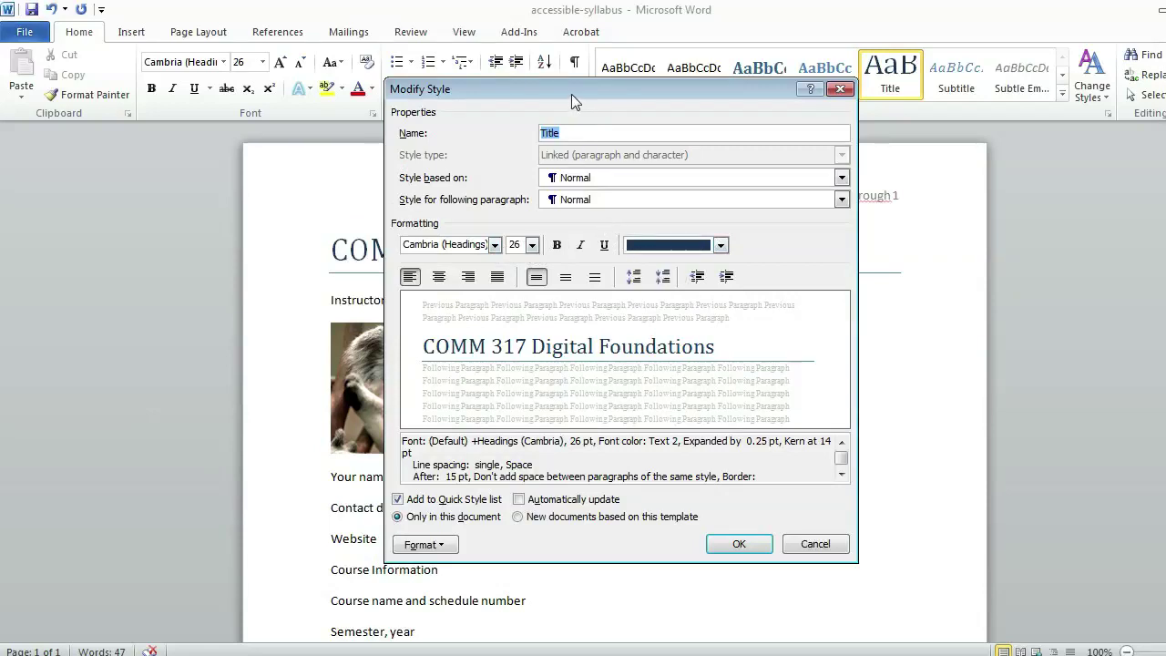
pyautogui.moveTo(571, 94); pyautogui.dragTo(799, 90)
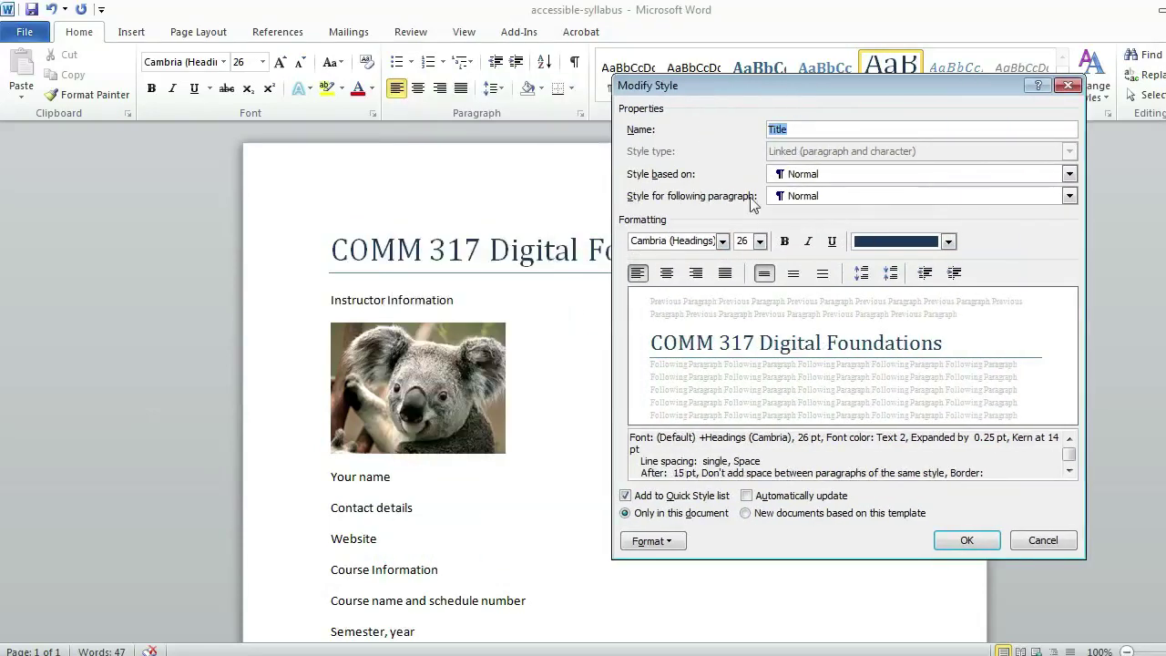
pyautogui.click(723, 241)
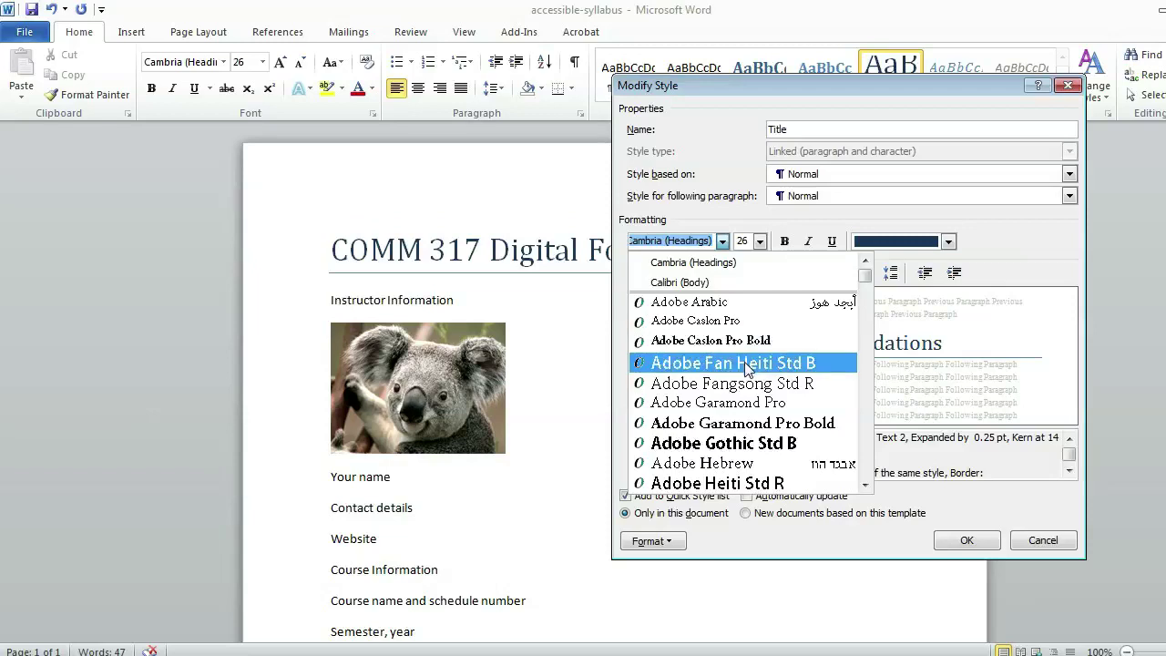
pyautogui.scroll(-3, 747, 366)
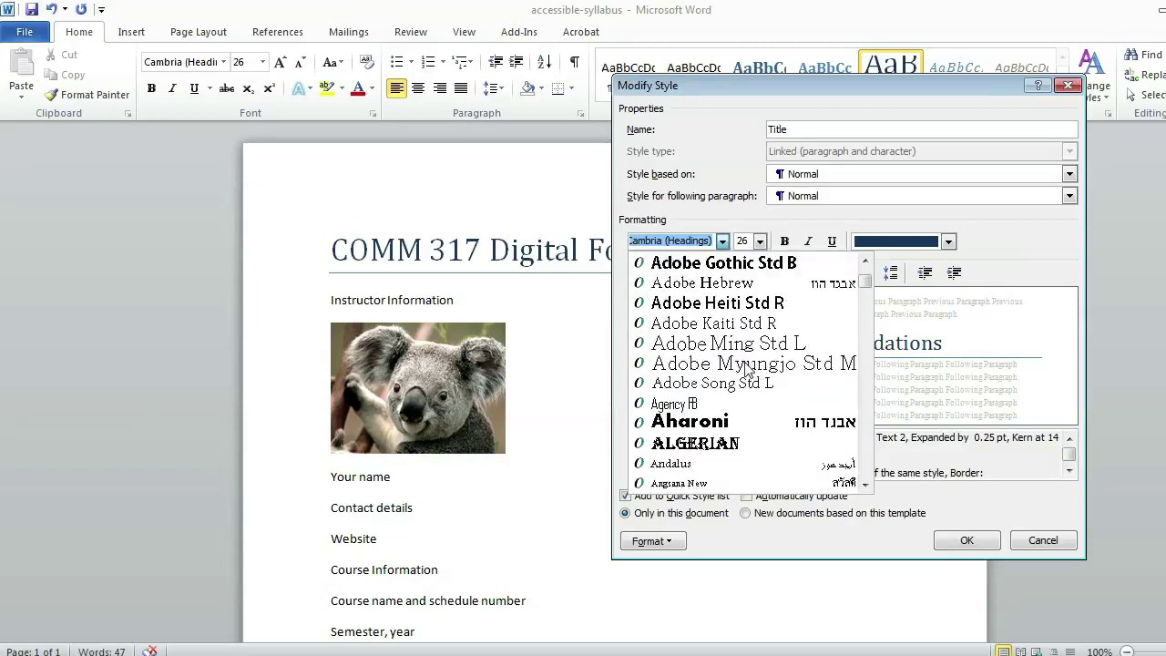
pyautogui.scroll(-3, 747, 366)
pyautogui.scroll(-3, 748, 373)
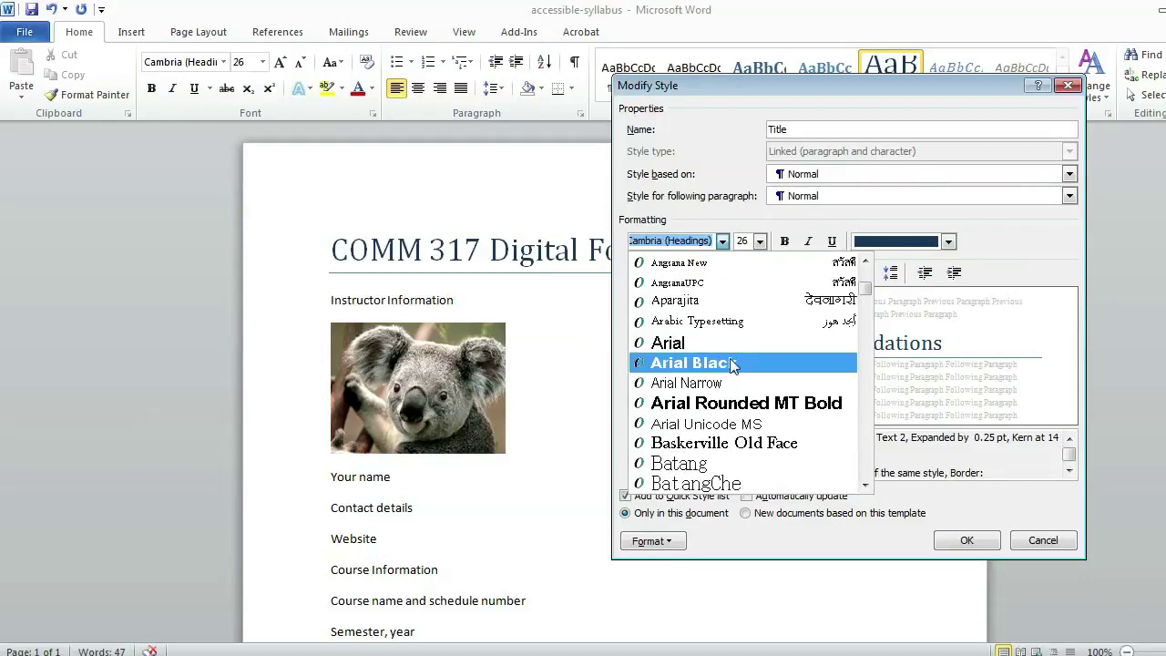
pyautogui.click(726, 362)
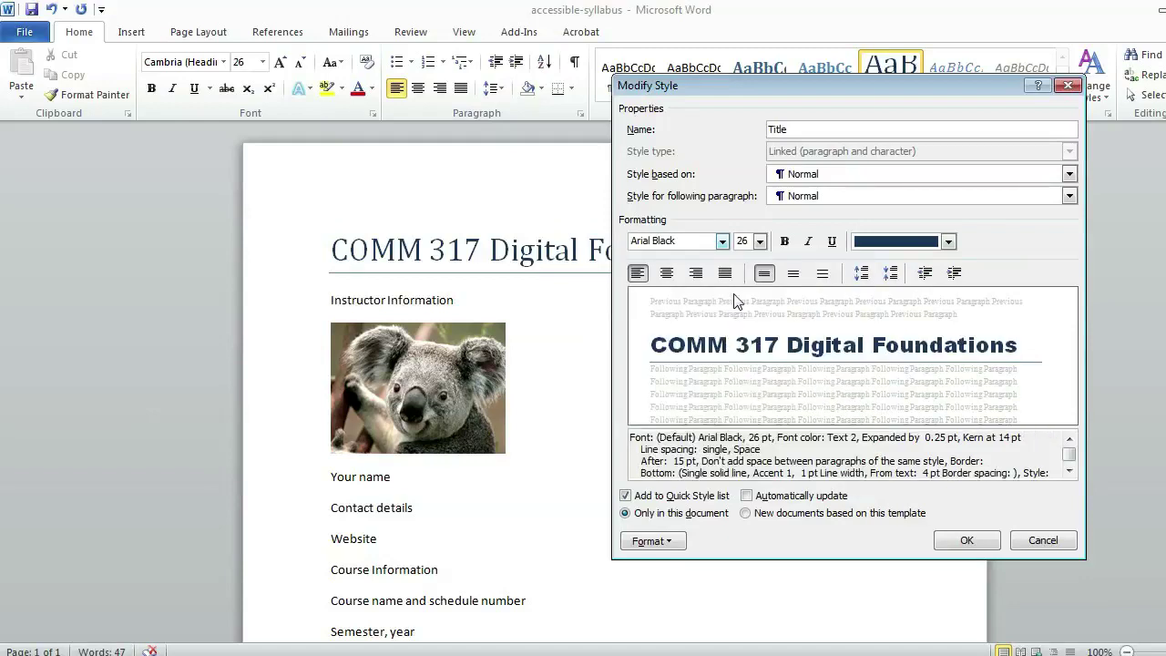
# Set the Title style's font size to 24 and its font colour to black, and accept the style changes.
pyautogui.click(758, 244)
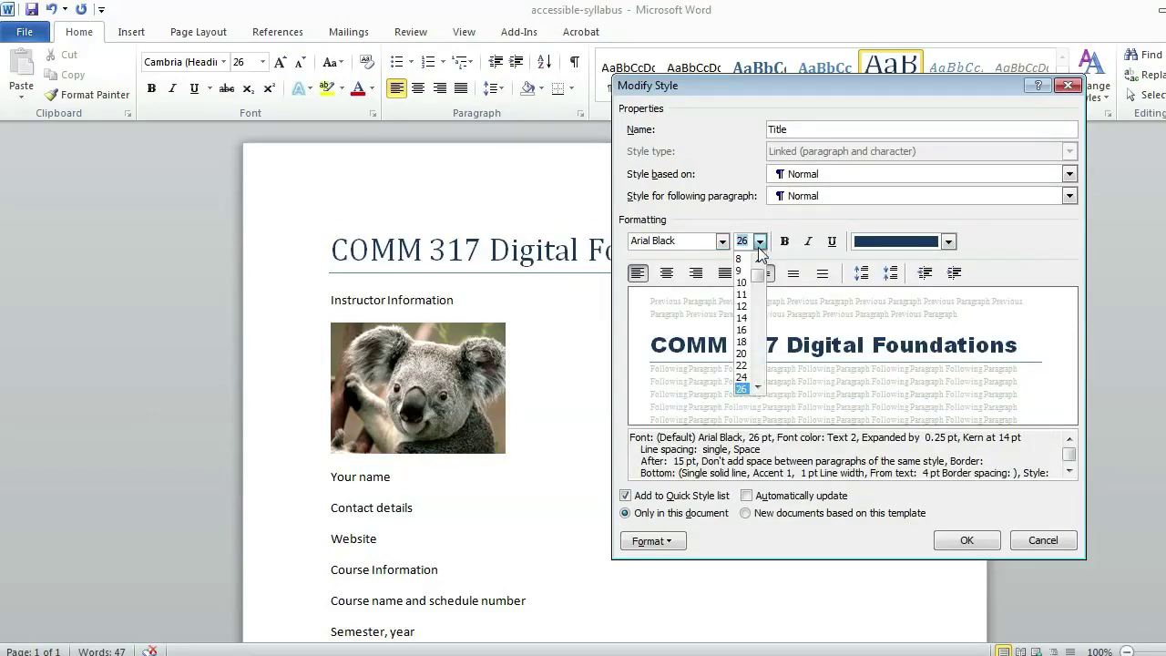
pyautogui.click(743, 377)
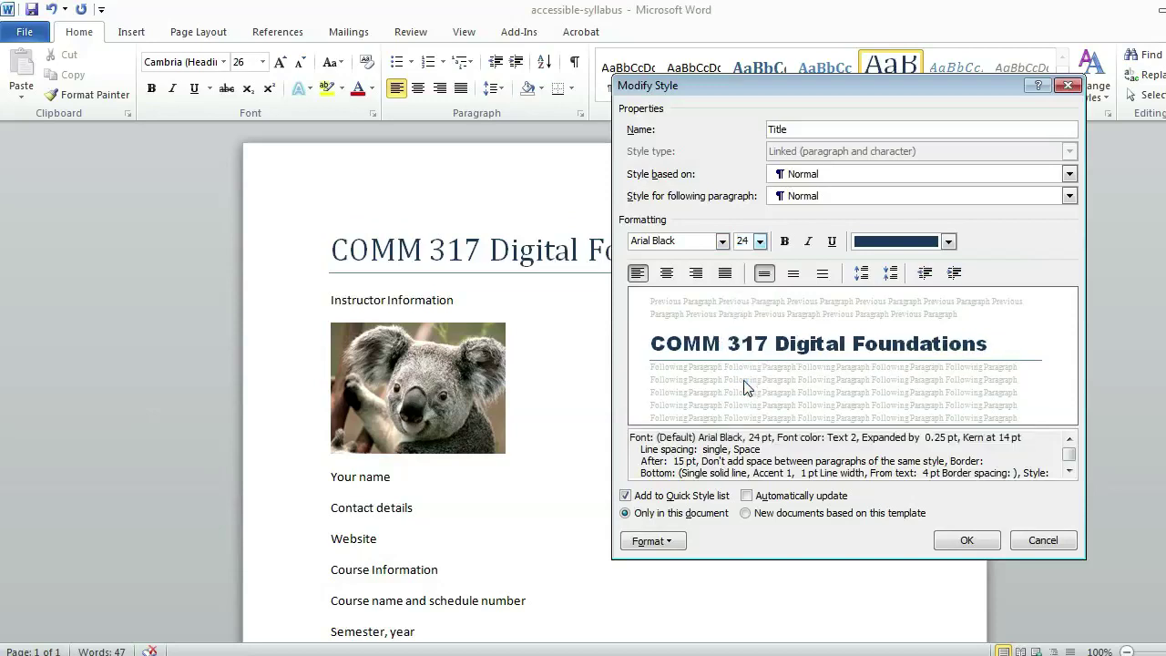
pyautogui.click(948, 240)
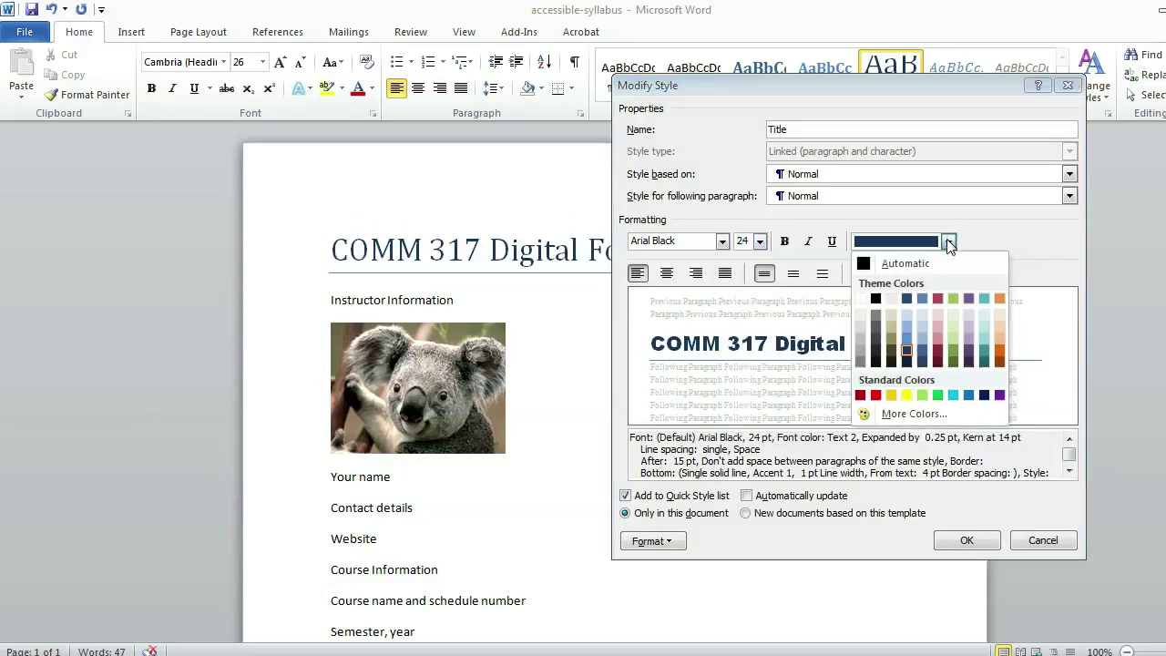
pyautogui.click(875, 301)
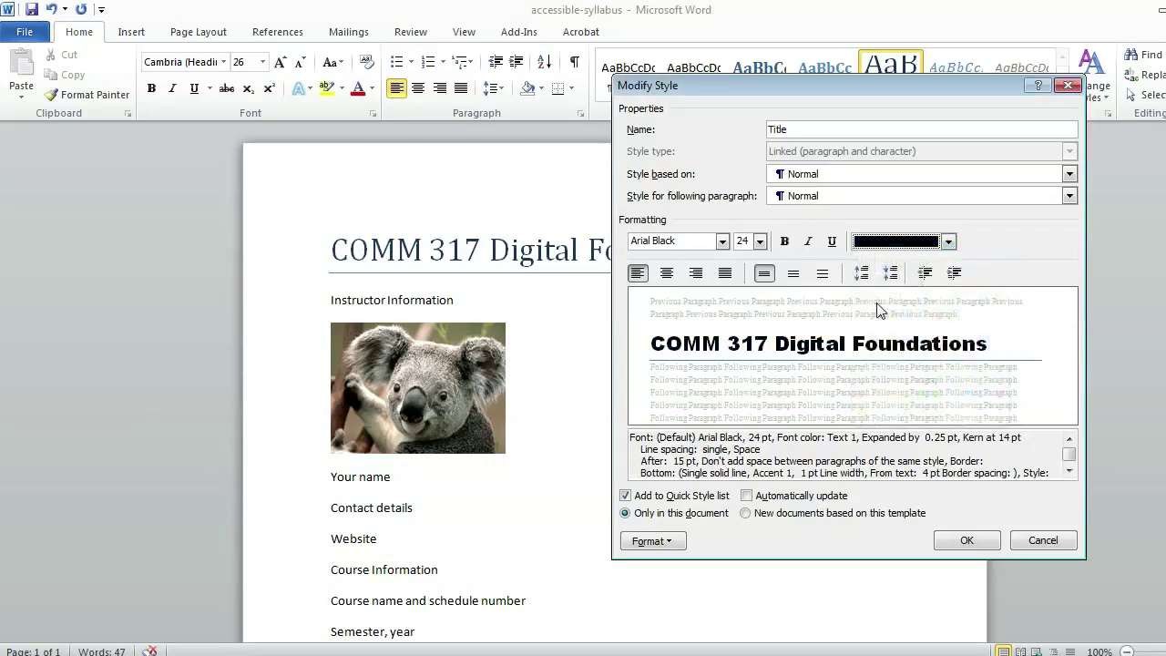
pyautogui.click(964, 541)
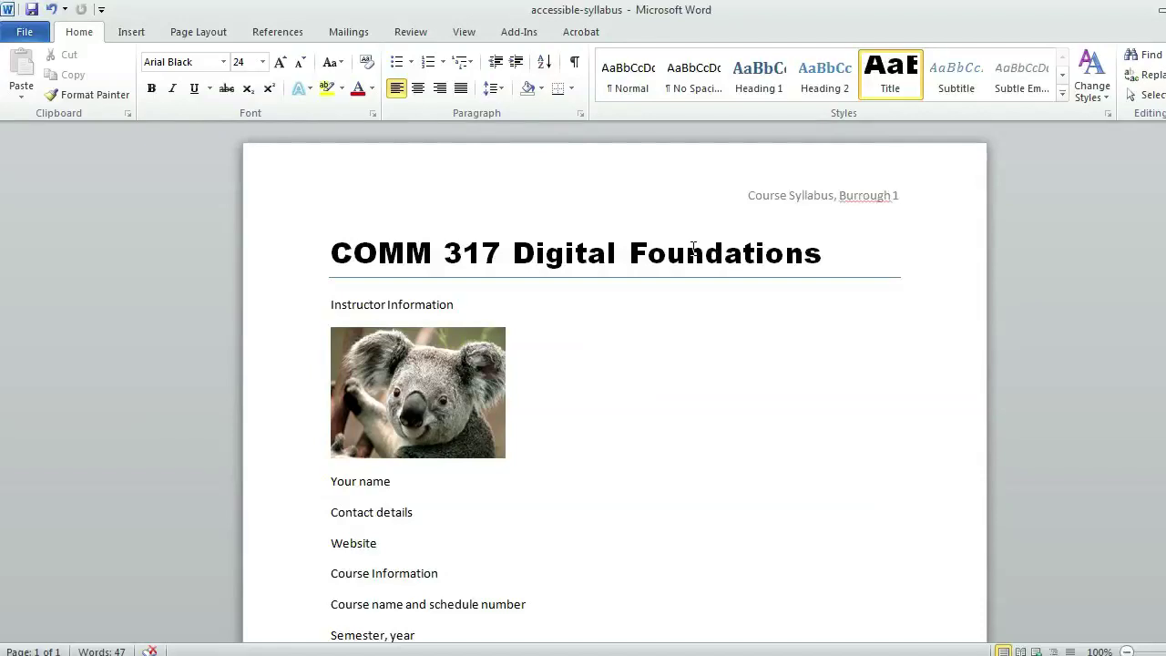
# Modify the Title style's border so that the line beneath the title is black, and accept the style changes.
pyautogui.rightClick(887, 88)
pyautogui.press('Down')
pyautogui.press('Down')
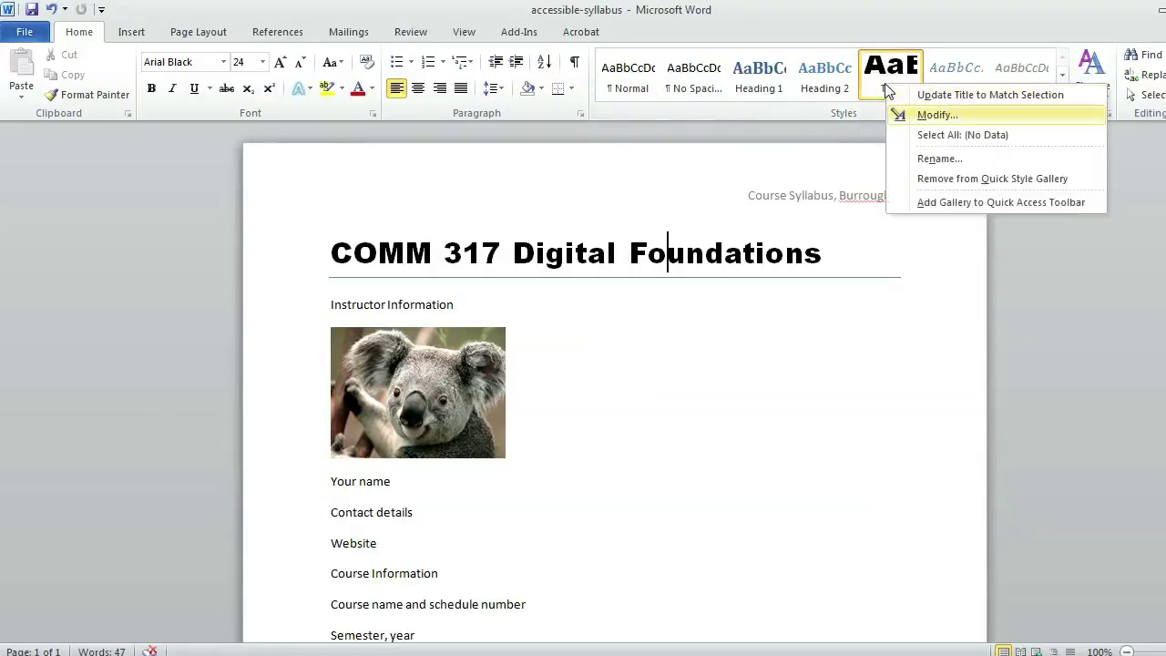
pyautogui.click(918, 116)
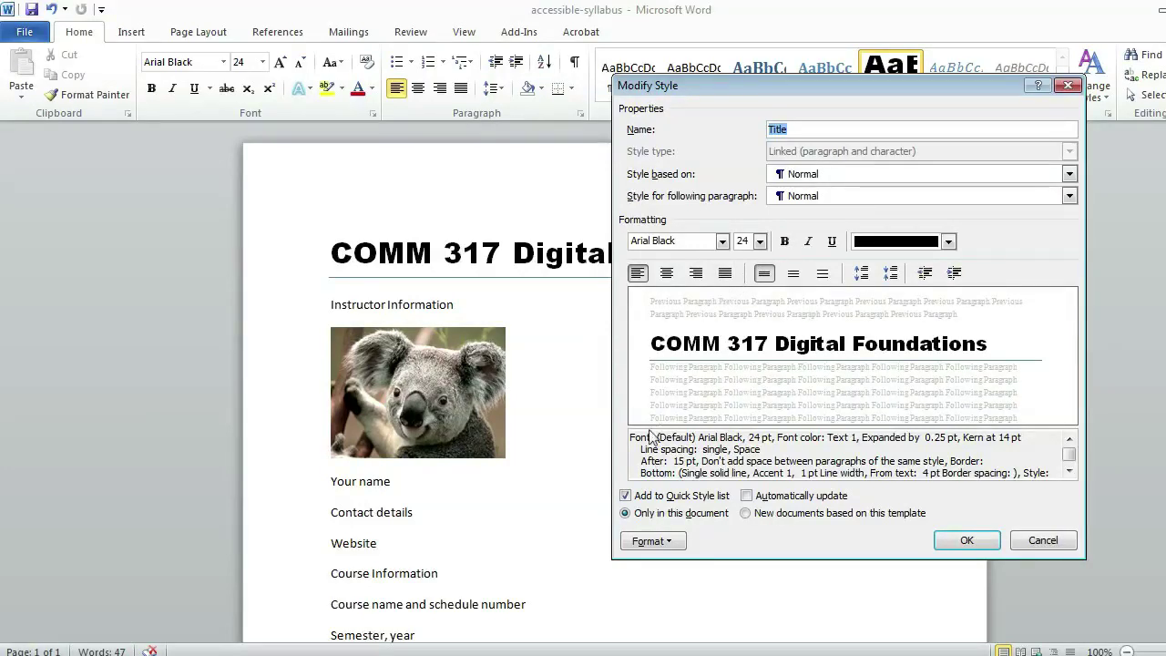
pyautogui.click(664, 541)
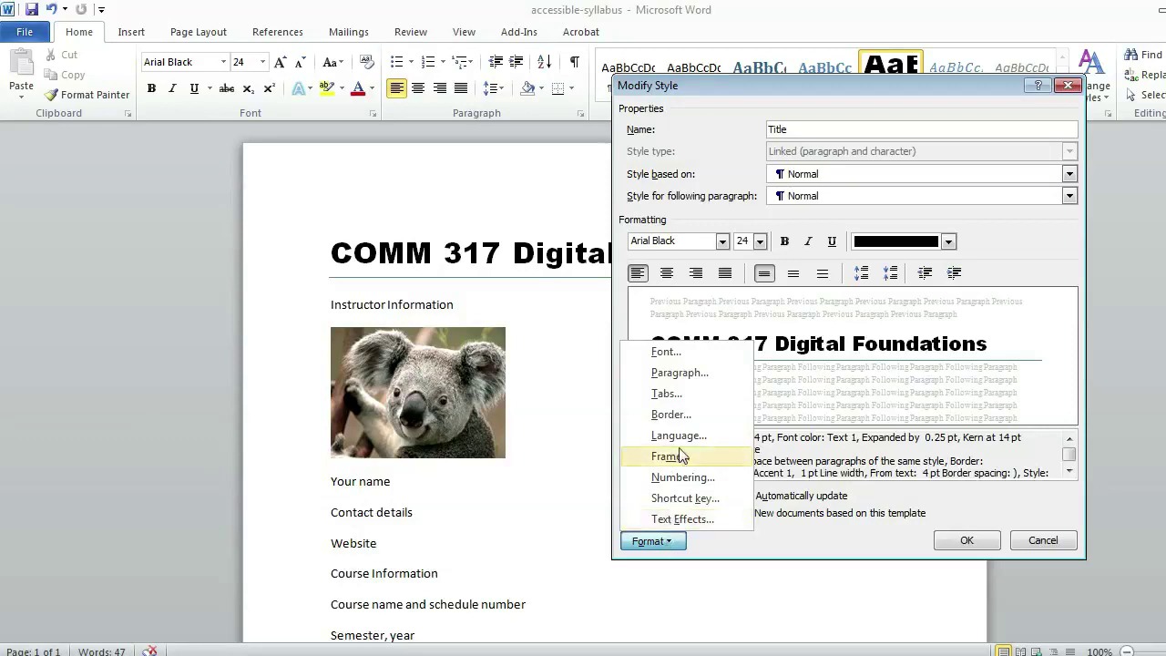
pyautogui.click(674, 416)
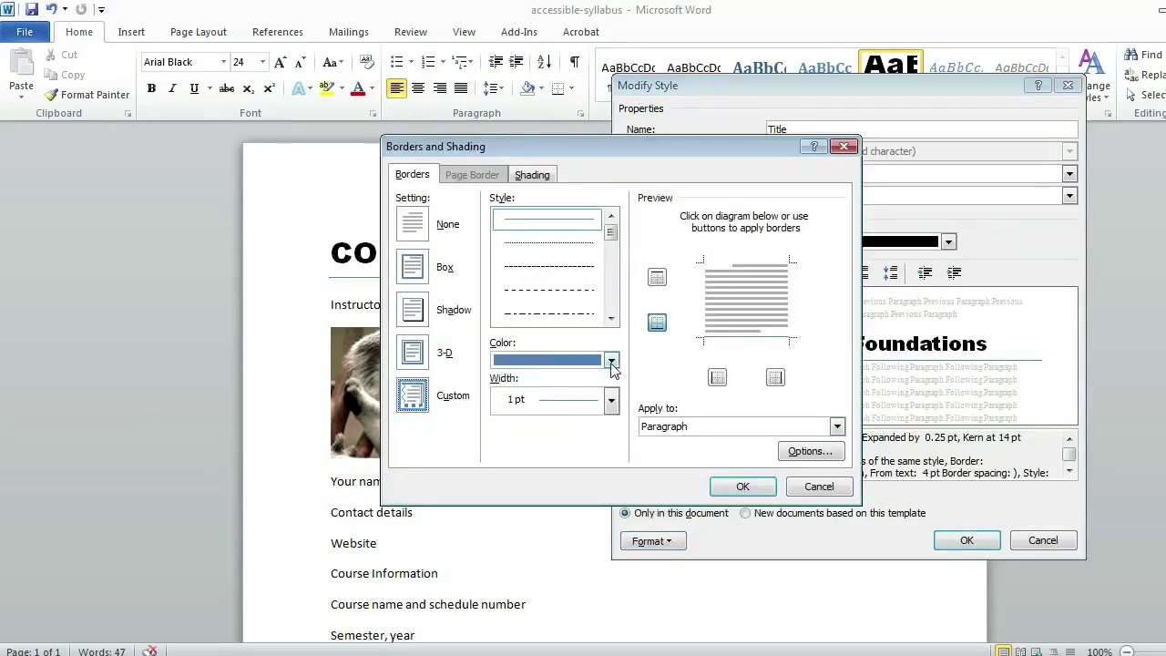
pyautogui.click(611, 361)
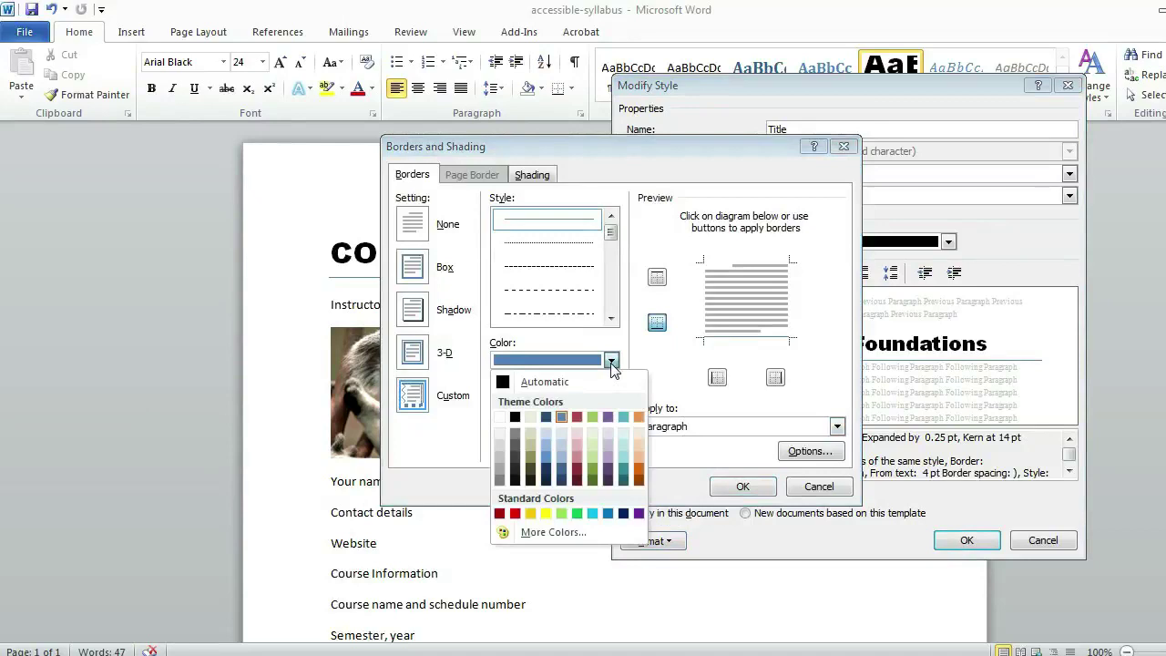
pyautogui.click(515, 418)
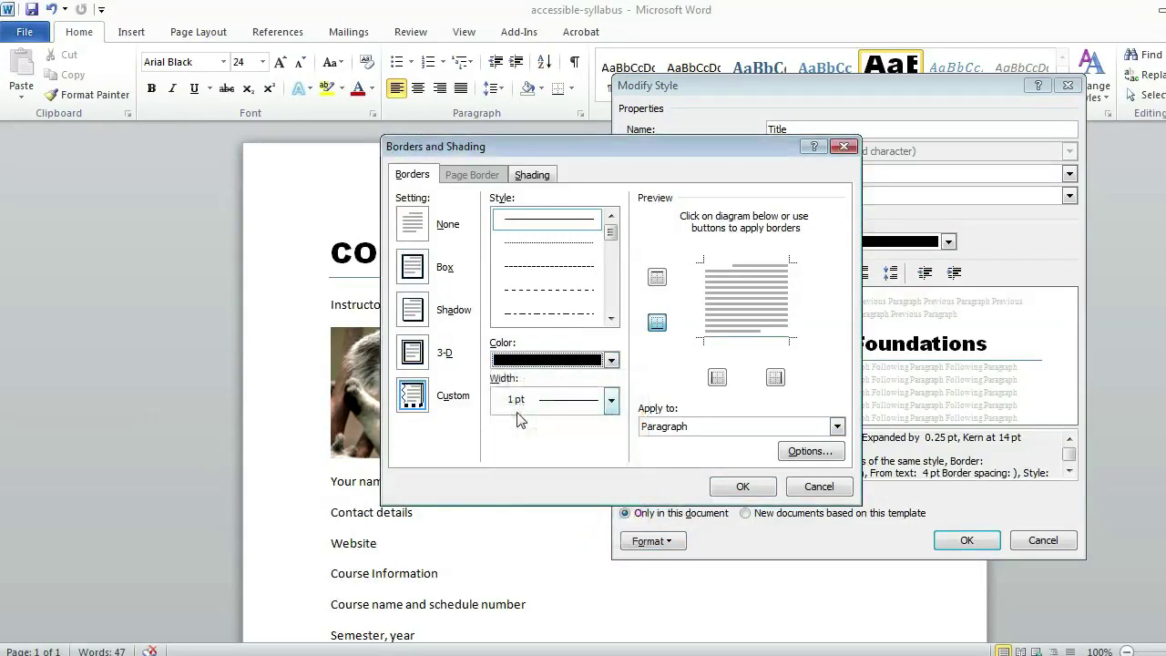
pyautogui.click(662, 323)
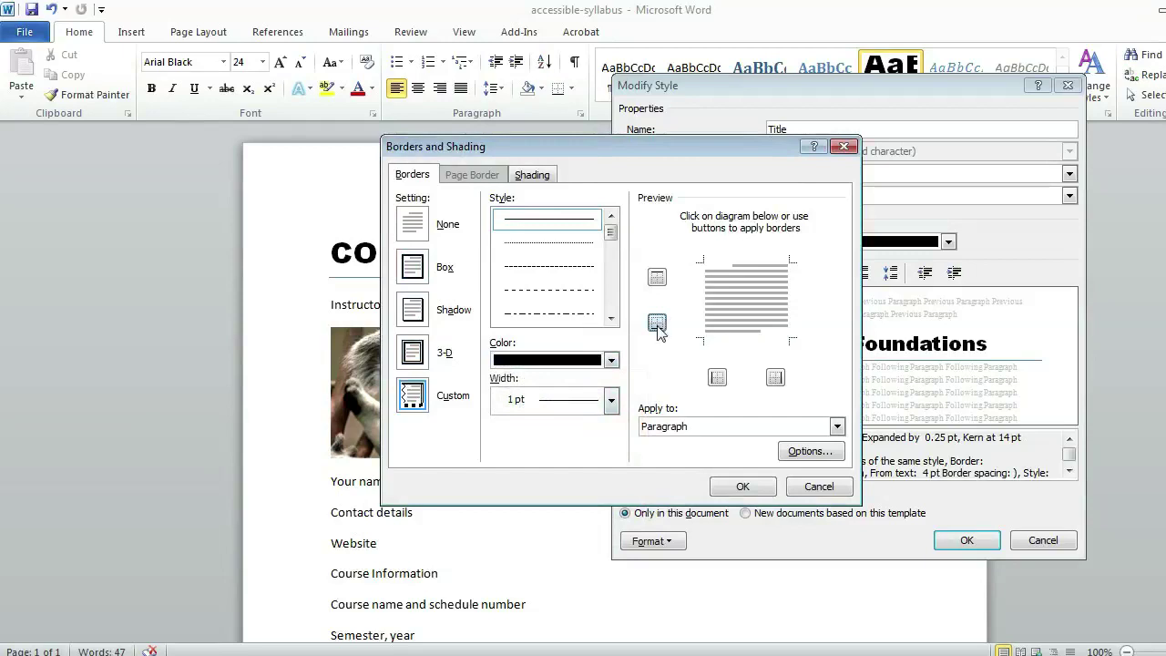
pyautogui.click(658, 327)
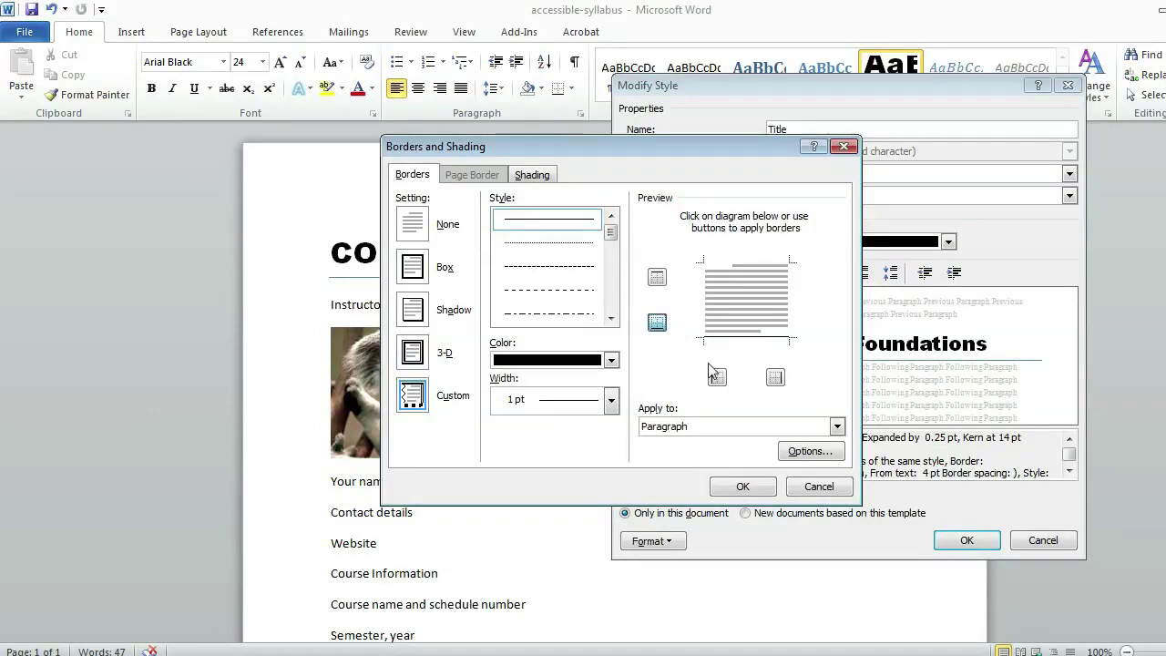
pyautogui.click(745, 486)
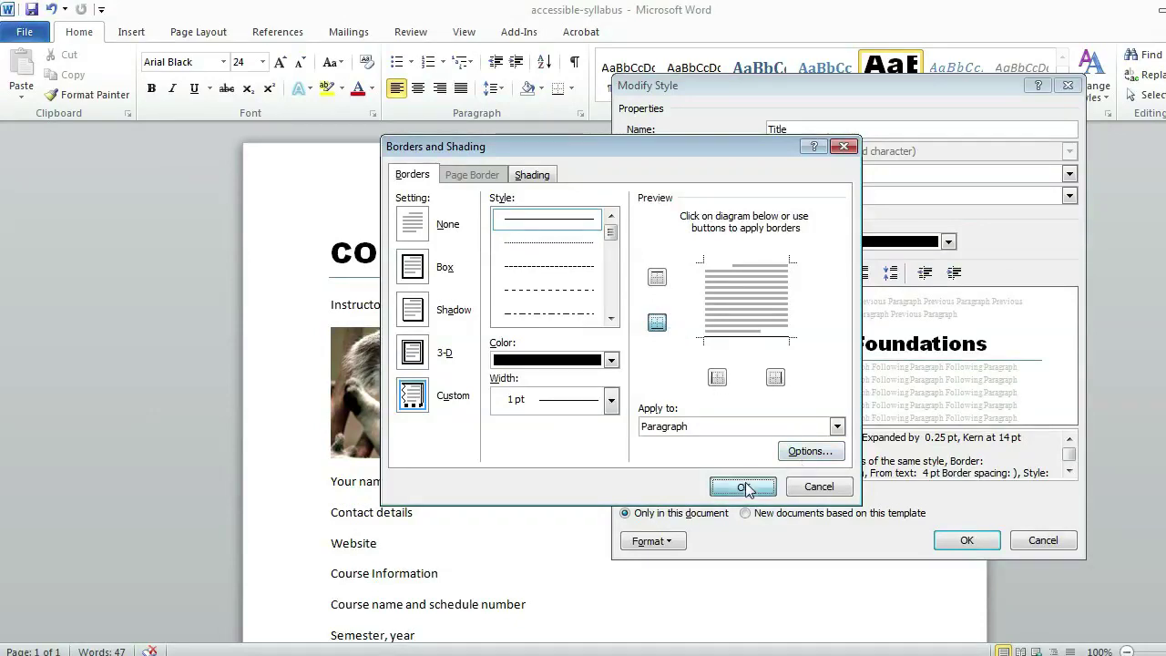
pyautogui.click(969, 537)
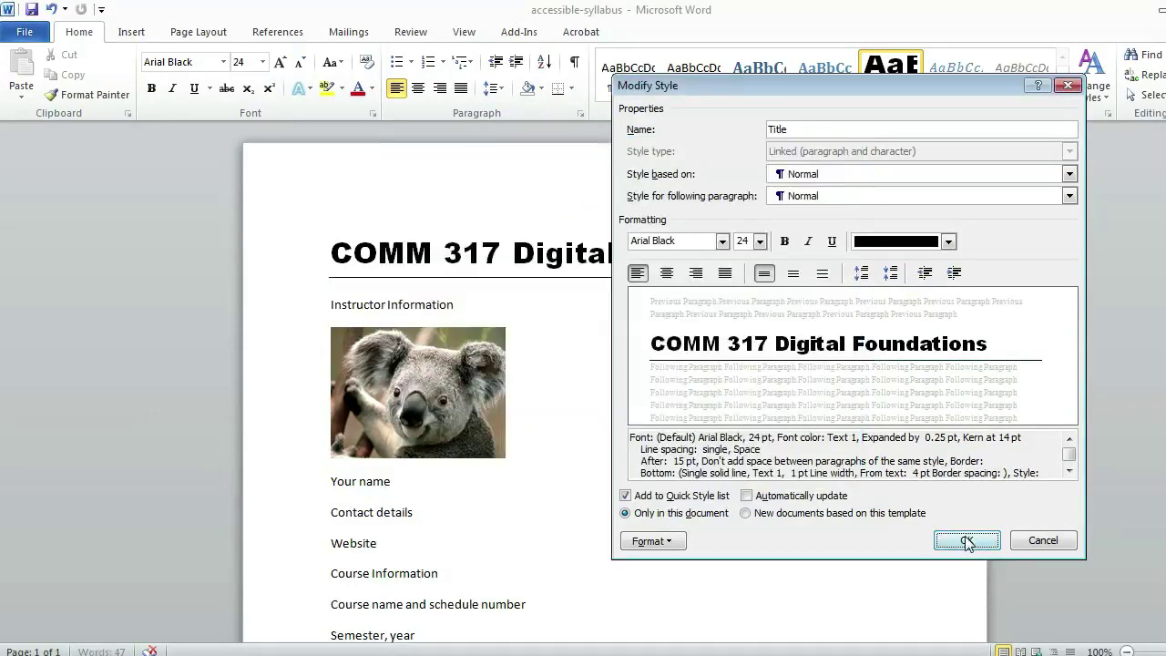
# Apply the Heading 1 style to the "Instructor Information" line below the title and show the document's heading navigation.
pyautogui.click(411, 306)
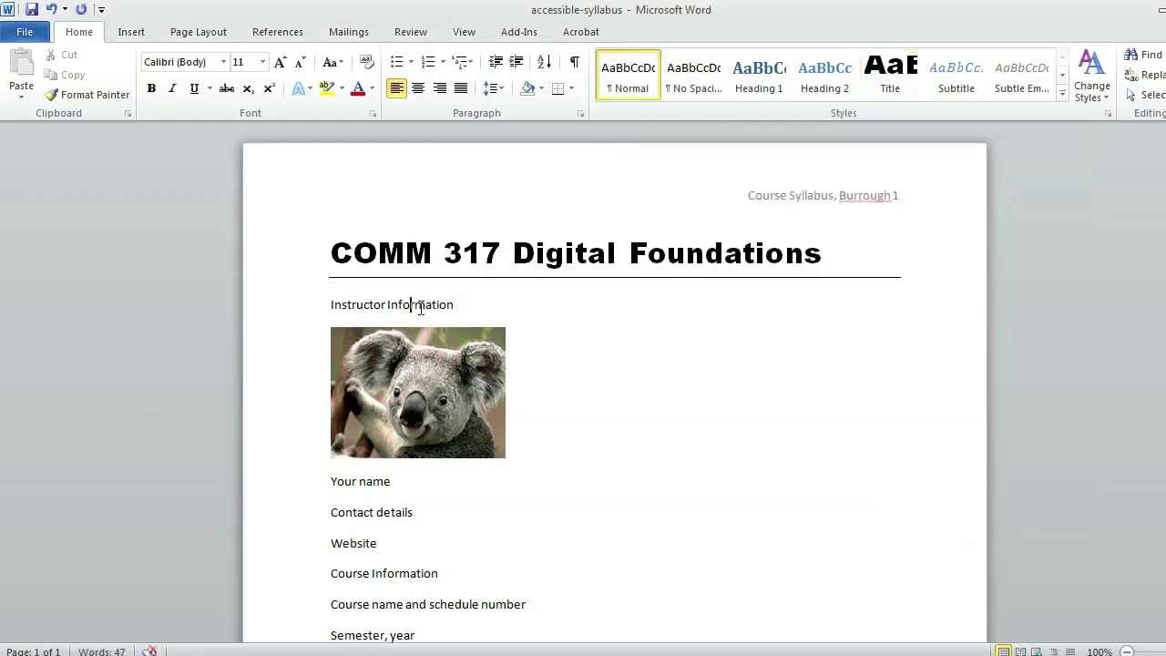
pyautogui.doubleClick(421, 308)
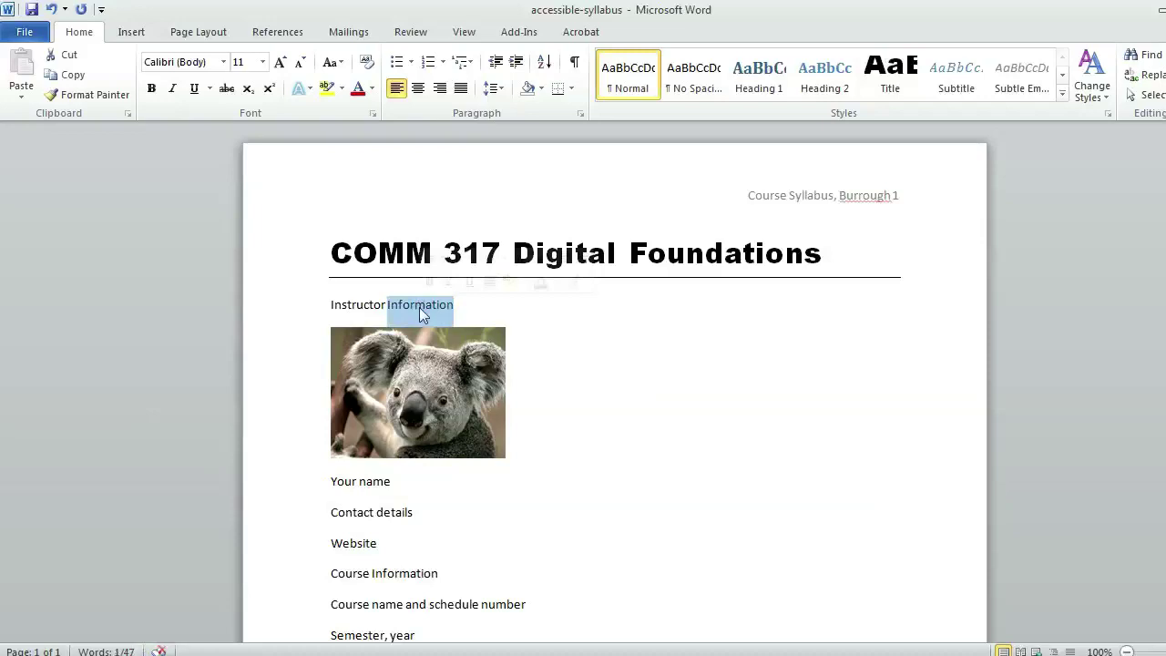
pyautogui.click(421, 308)
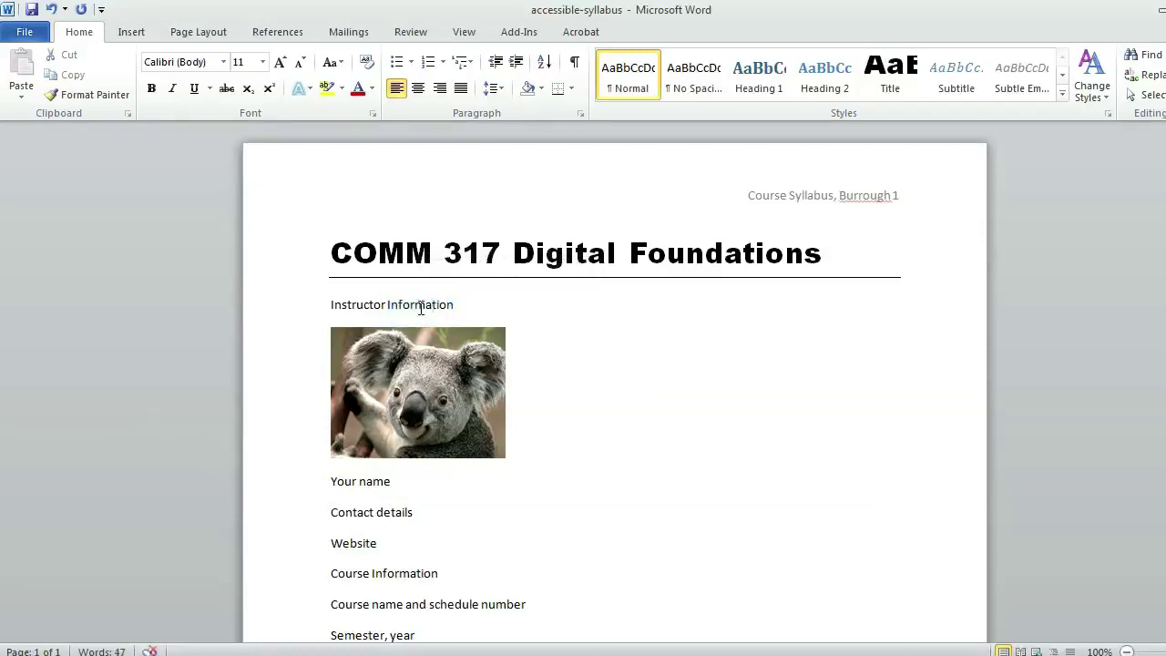
pyautogui.press('End')
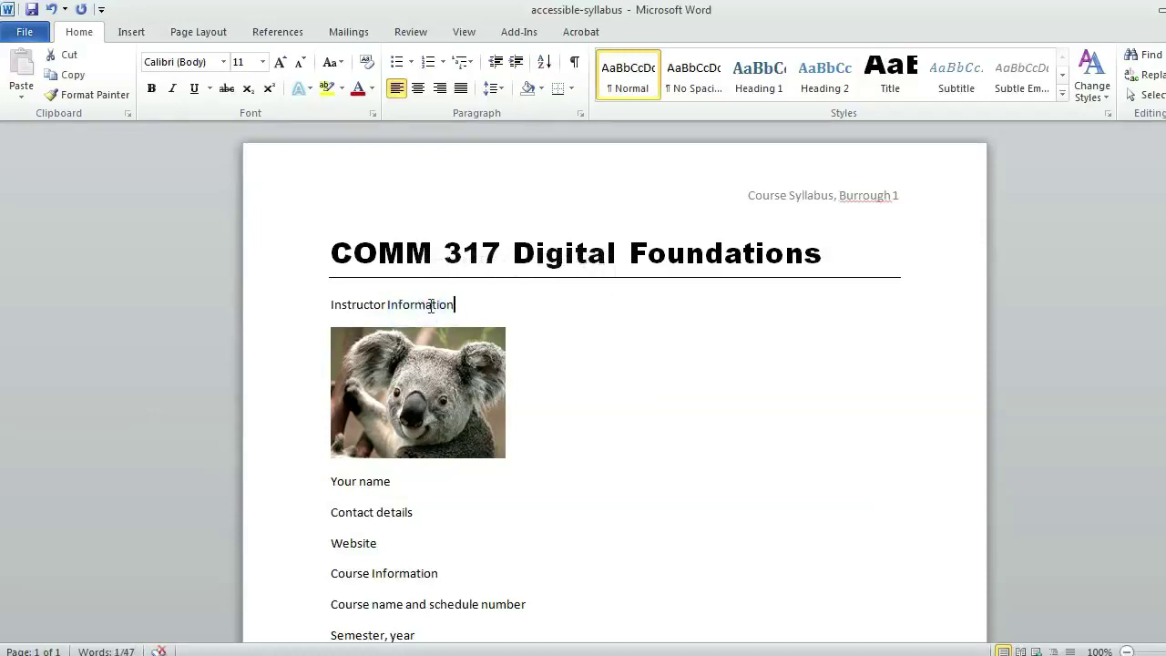
pyautogui.press('Home')
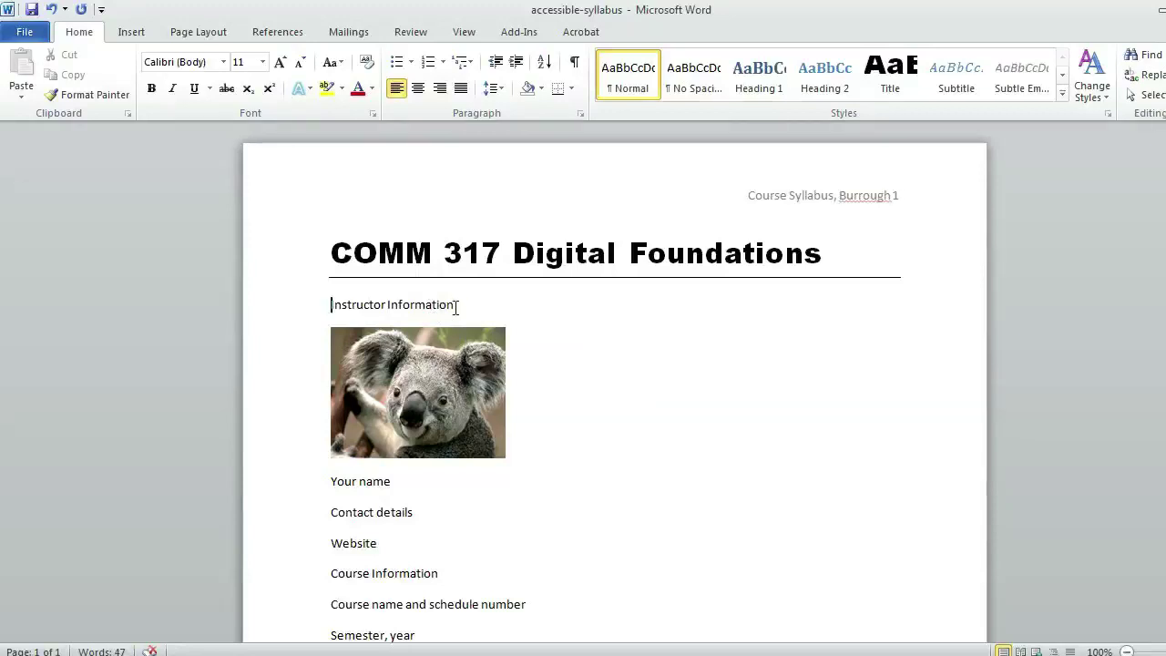
pyautogui.hotkey('shift', 'End')
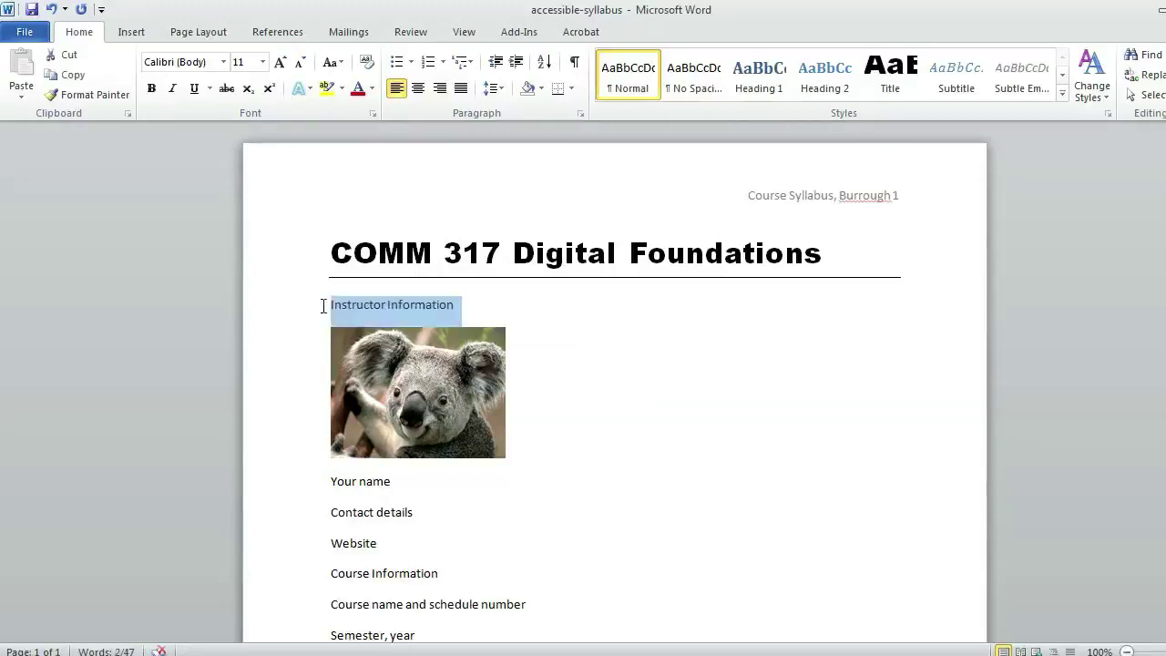
pyautogui.click(758, 71)
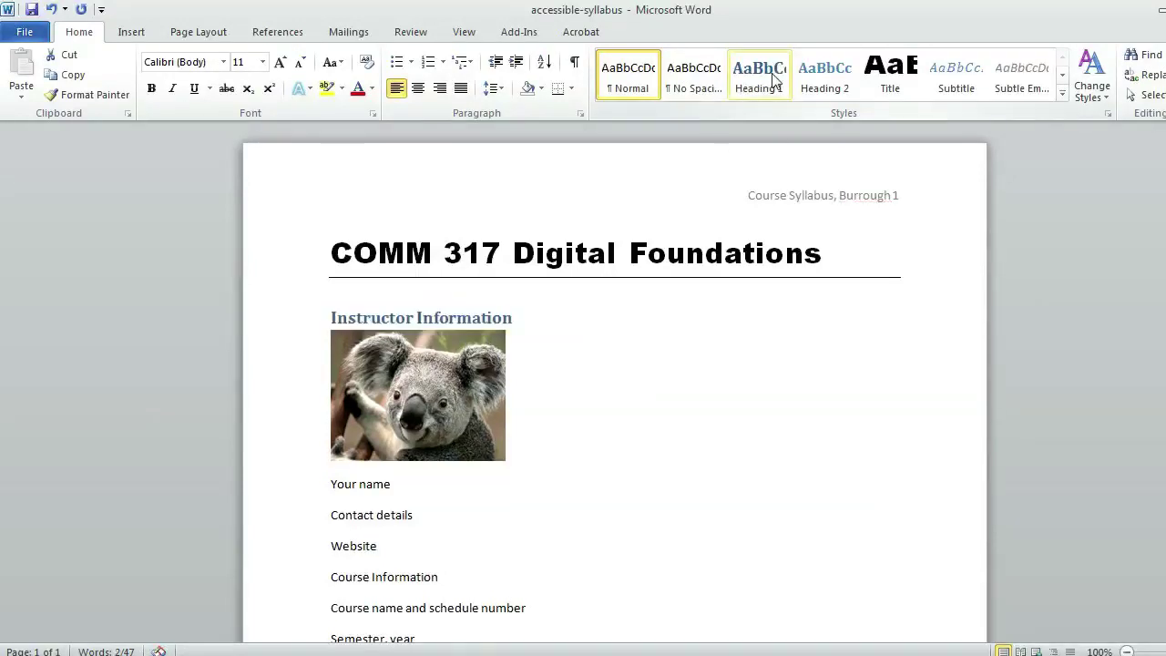
pyautogui.hotkey('ctrl', 'f')
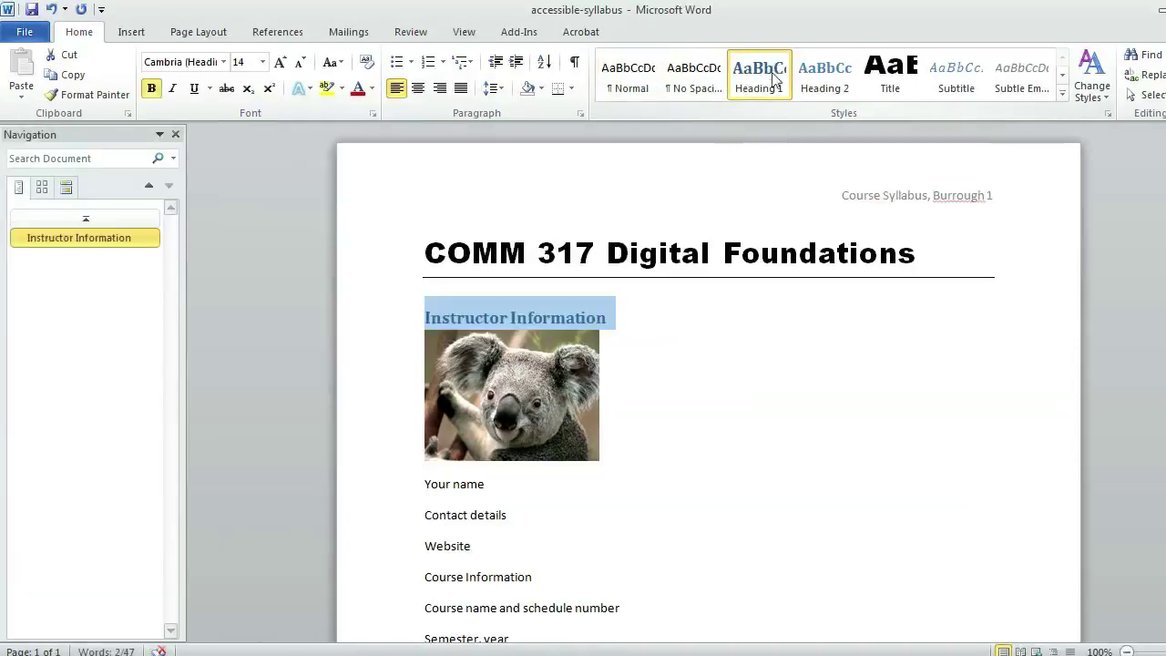
# Apply the Heading 1 style to the "Course Information" line below the website line.
pyautogui.scroll(-1, 407, 493)
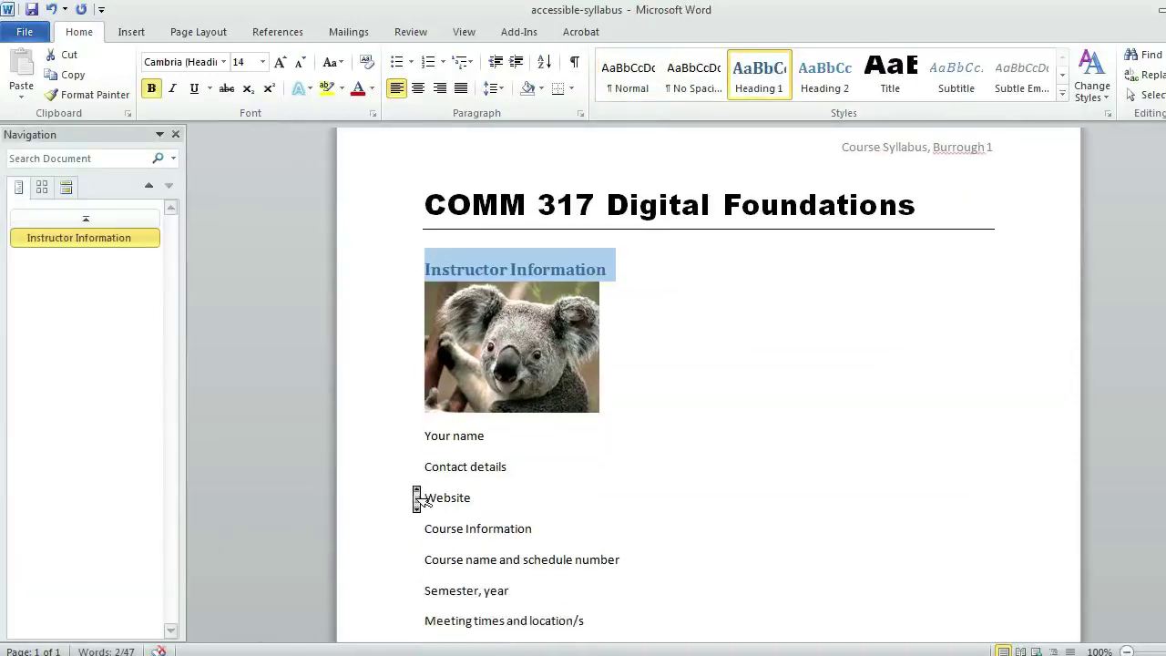
pyautogui.click(430, 522)
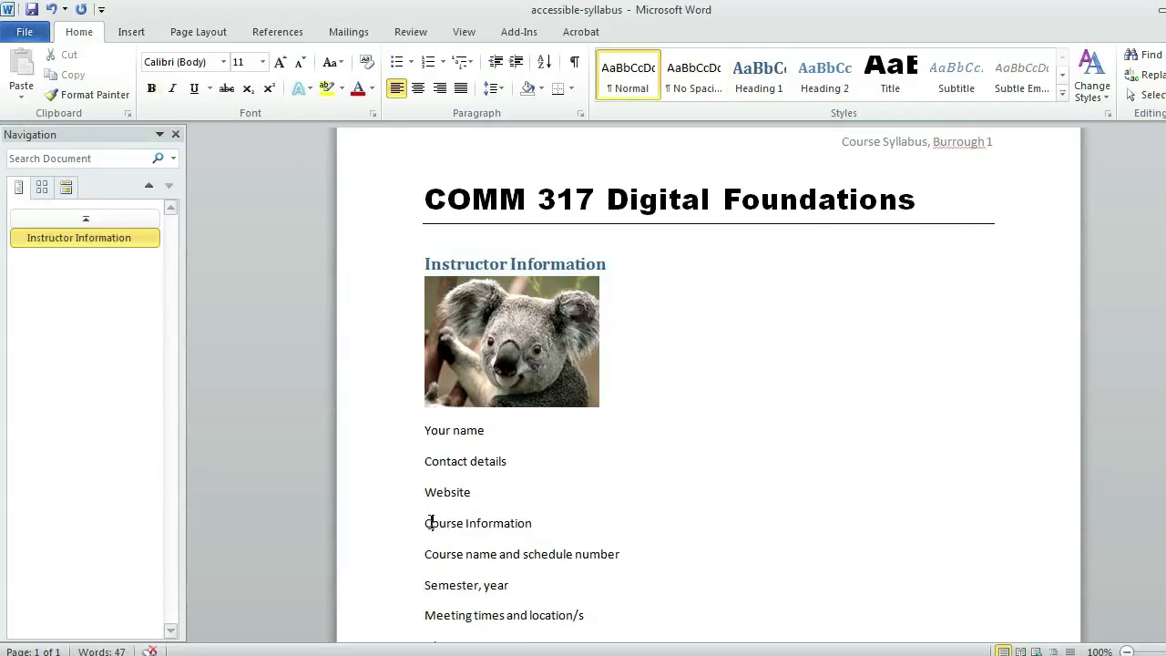
pyautogui.tripleClick(430, 522)
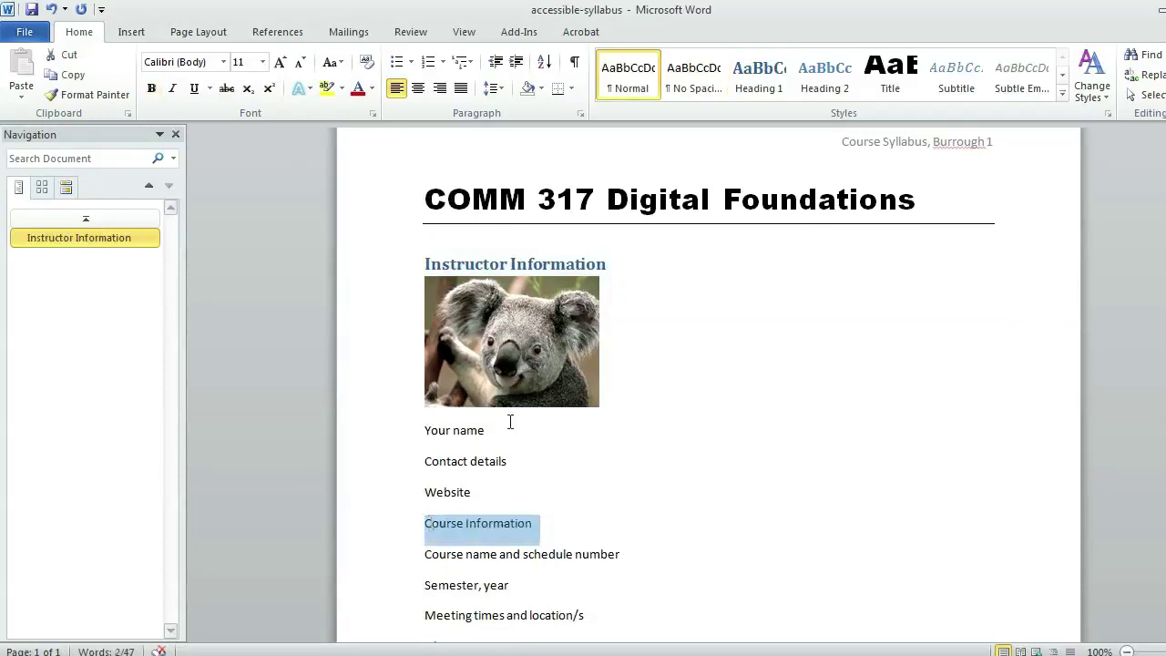
pyautogui.click(761, 88)
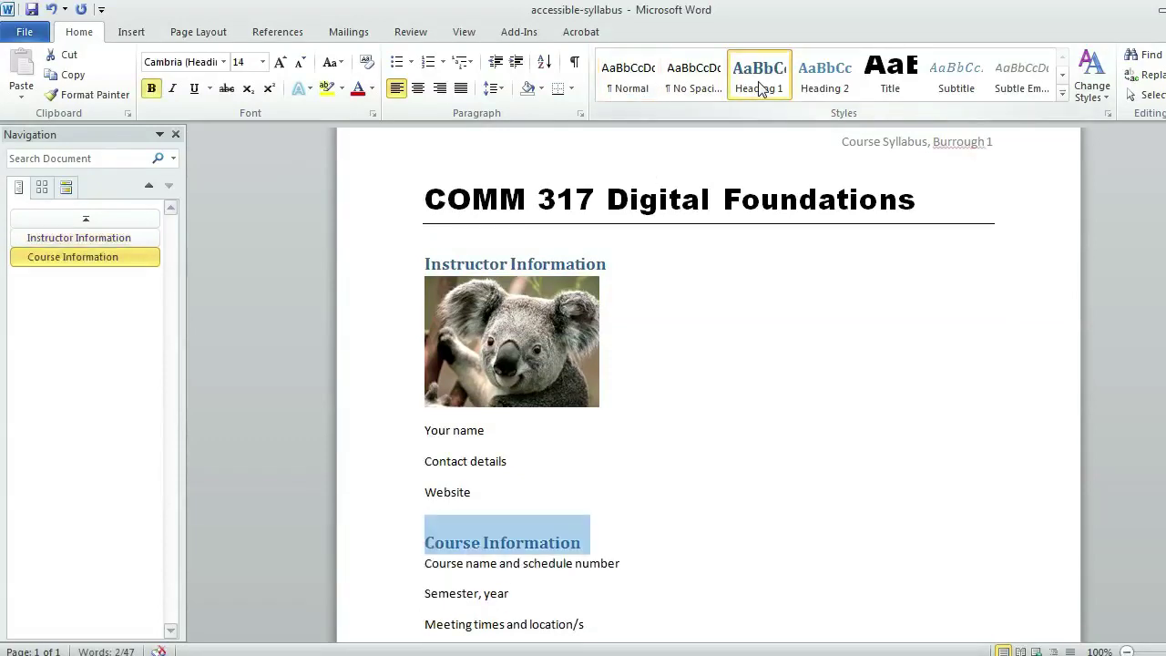
# Apply the Heading 1 style to the "Objectives" line above the list of individual objectives.
pyautogui.click(464, 463)
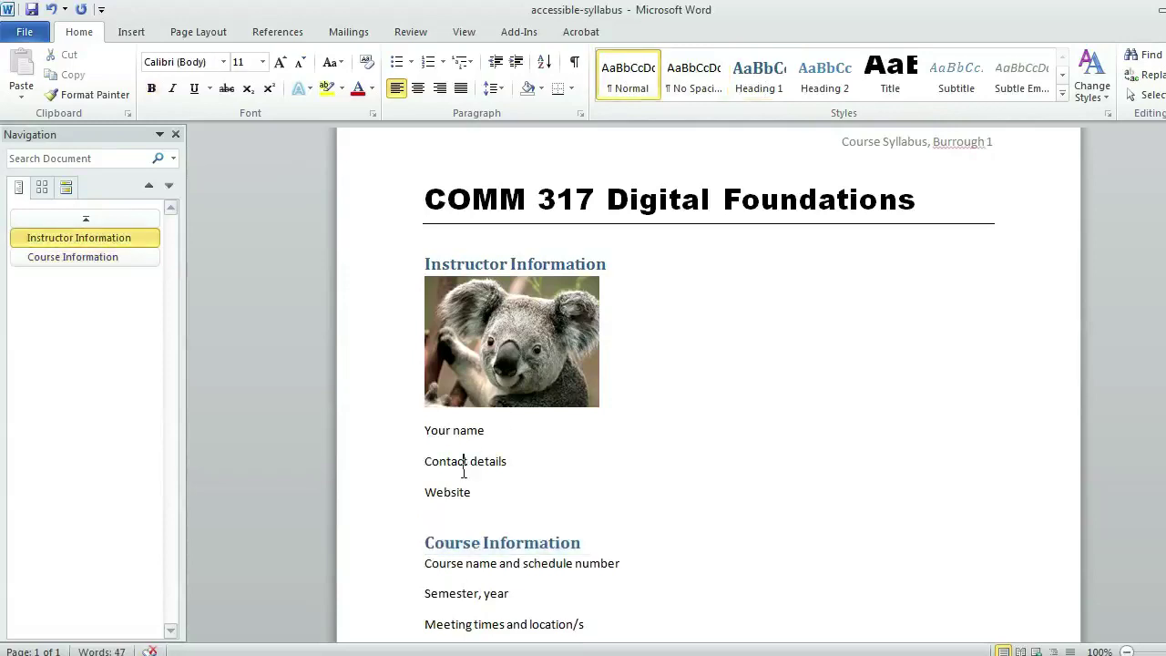
pyautogui.press('Down')
pyautogui.press('Down')
pyautogui.press('Down')
pyautogui.press('Down')
pyautogui.press('Down')
pyautogui.press('Down')
pyautogui.press('Down')
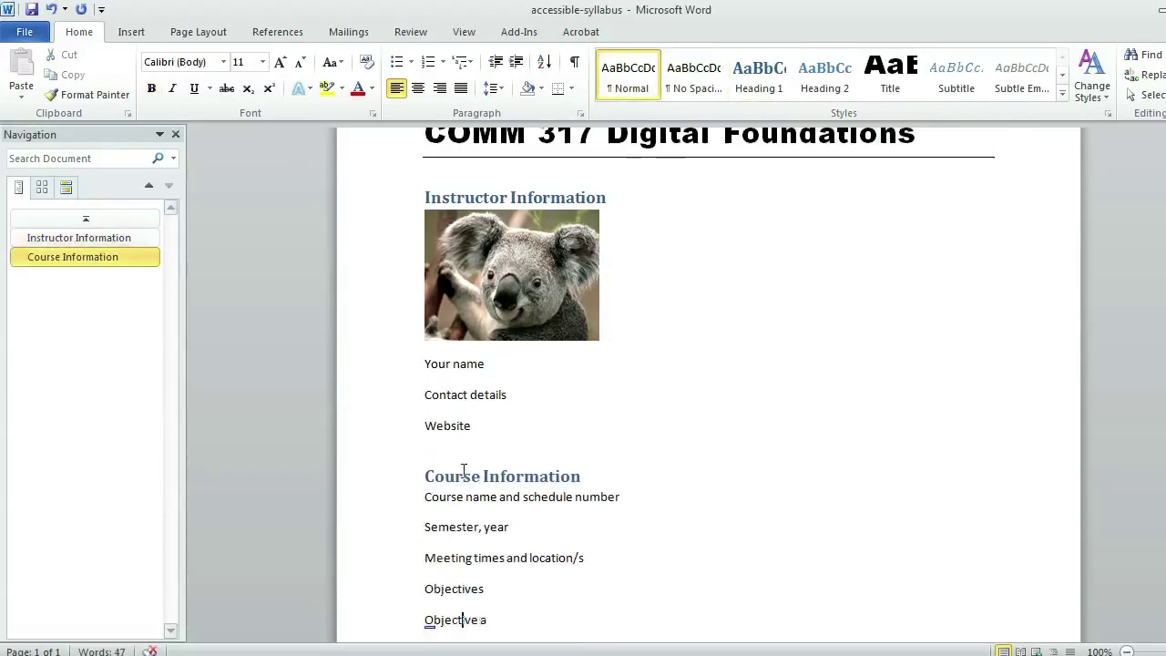
pyautogui.press('Down')
pyautogui.press('Down')
pyautogui.press('Down')
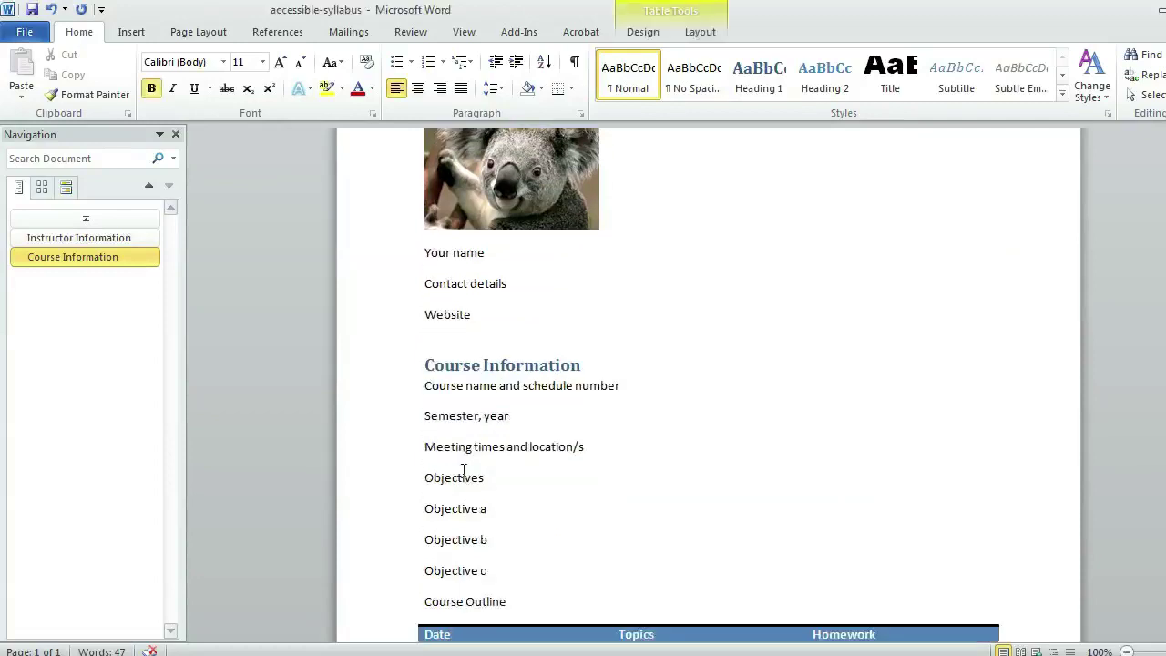
pyautogui.click(425, 477)
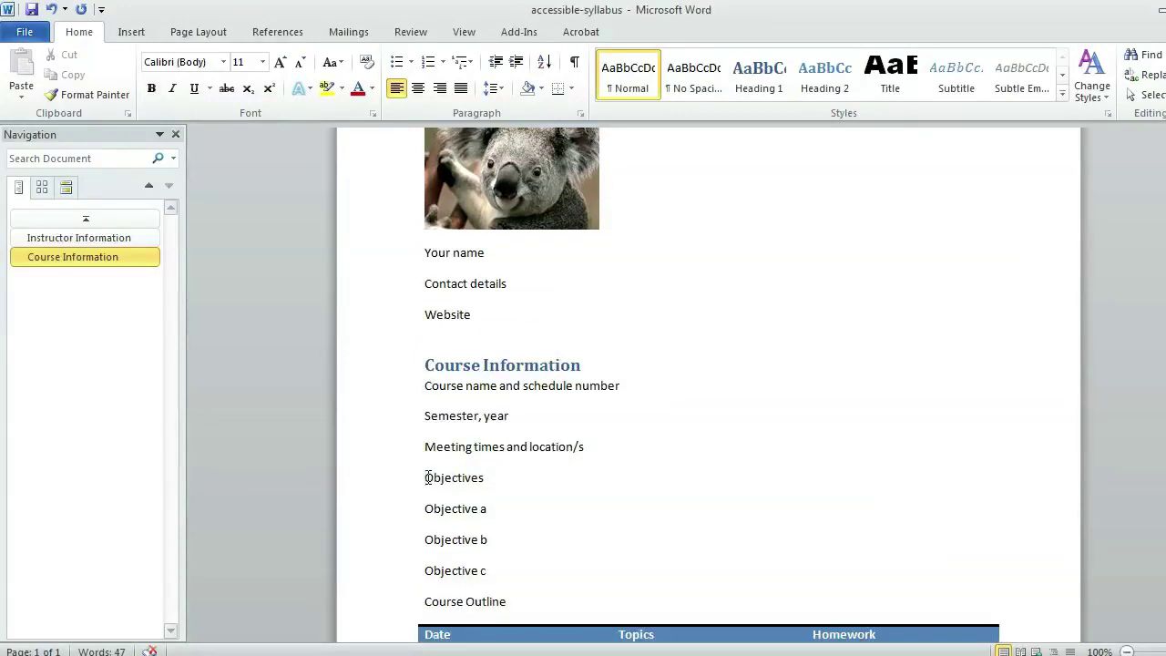
pyautogui.tripleClick(425, 477)
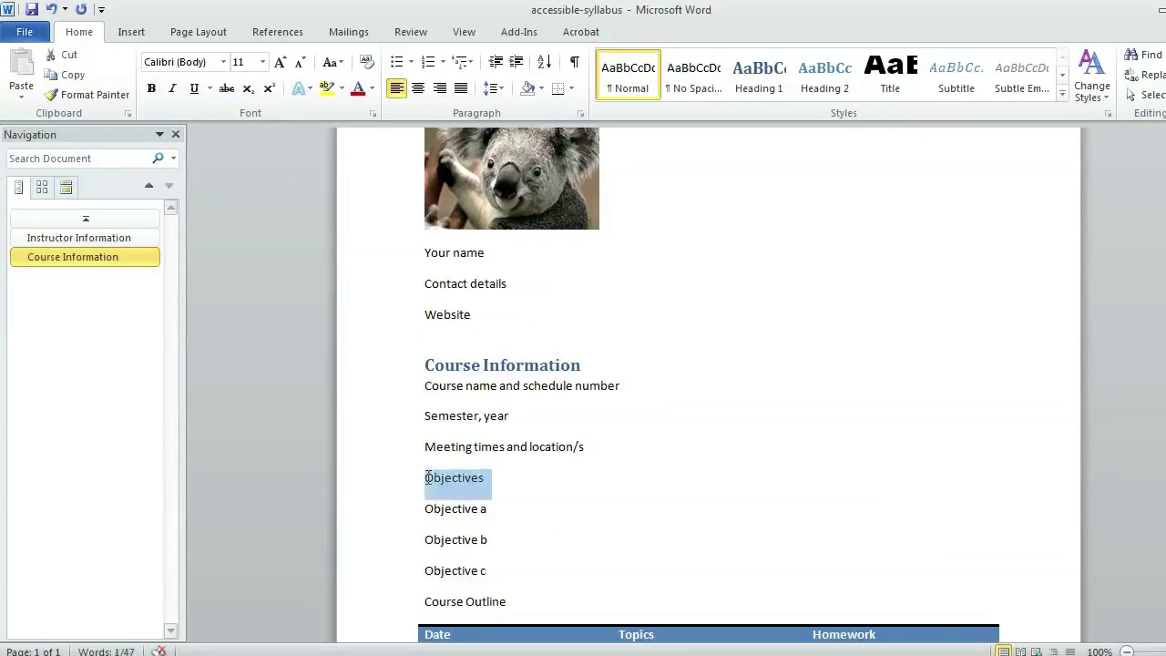
pyautogui.click(761, 73)
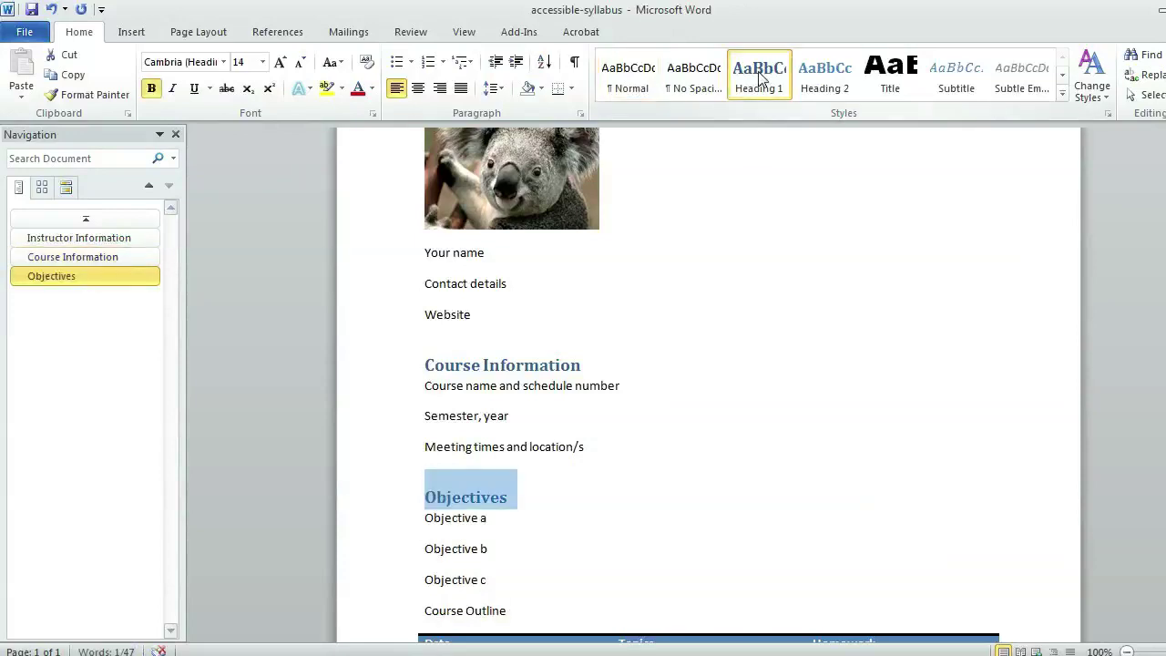
# Modify the Heading 1 style, working from the "Instructor Information" heading, so that it uses the Arial font.
pyautogui.click(548, 390)
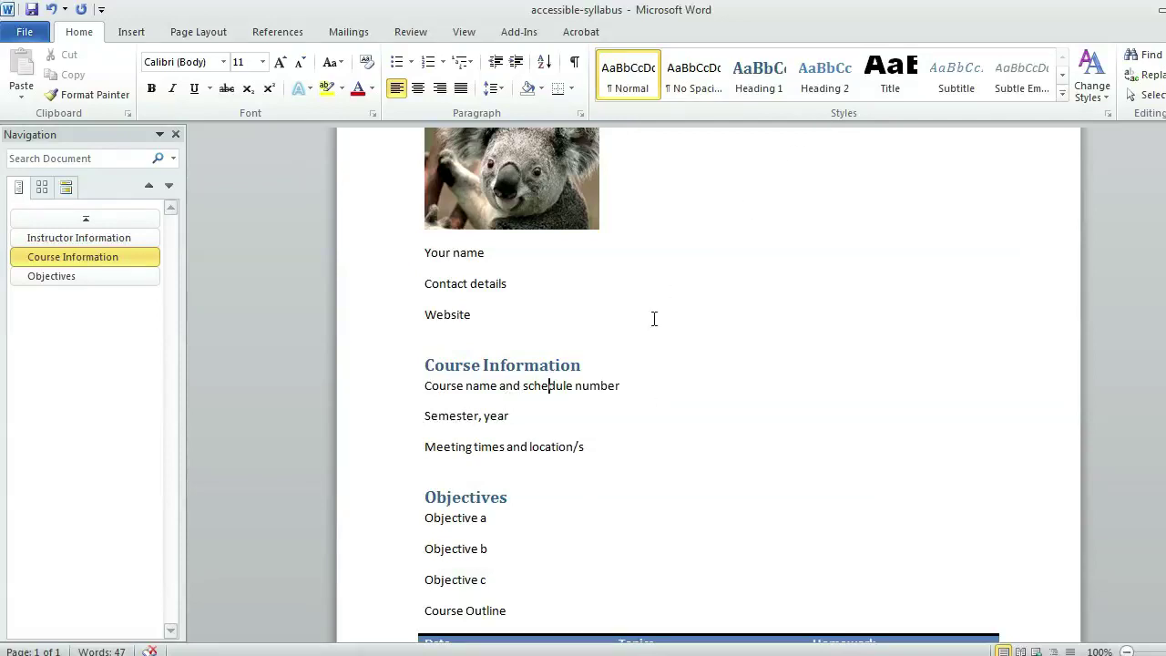
pyautogui.scroll(5, 654, 328)
pyautogui.scroll(-2, 656, 332)
pyautogui.scroll(2, 656, 332)
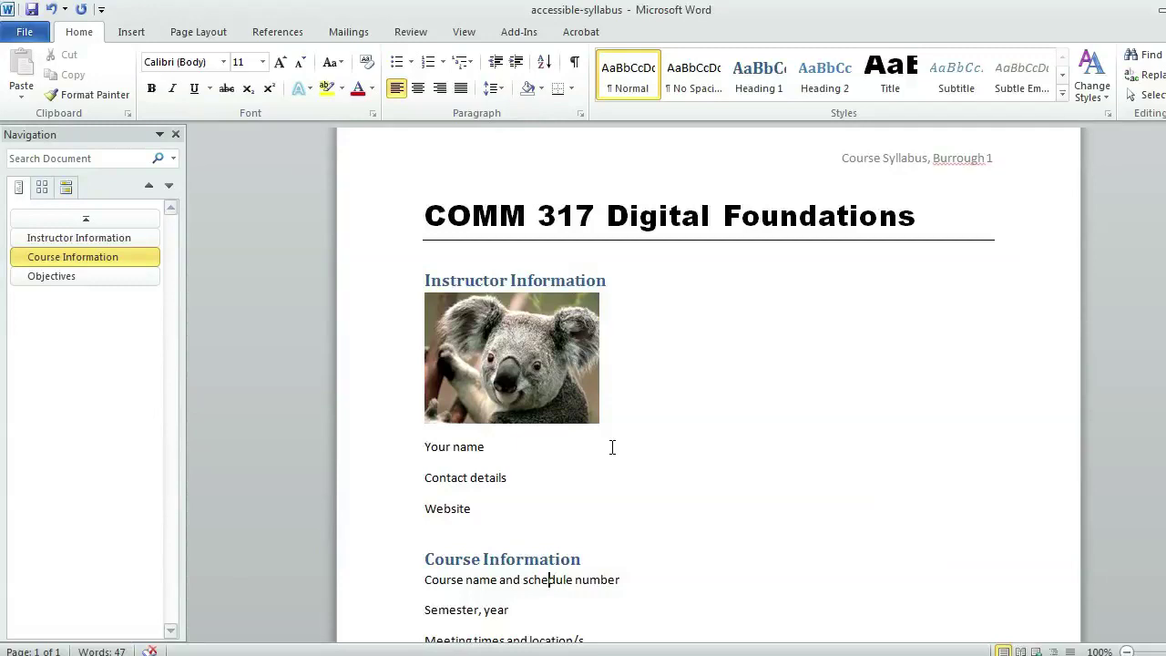
pyautogui.click(598, 282)
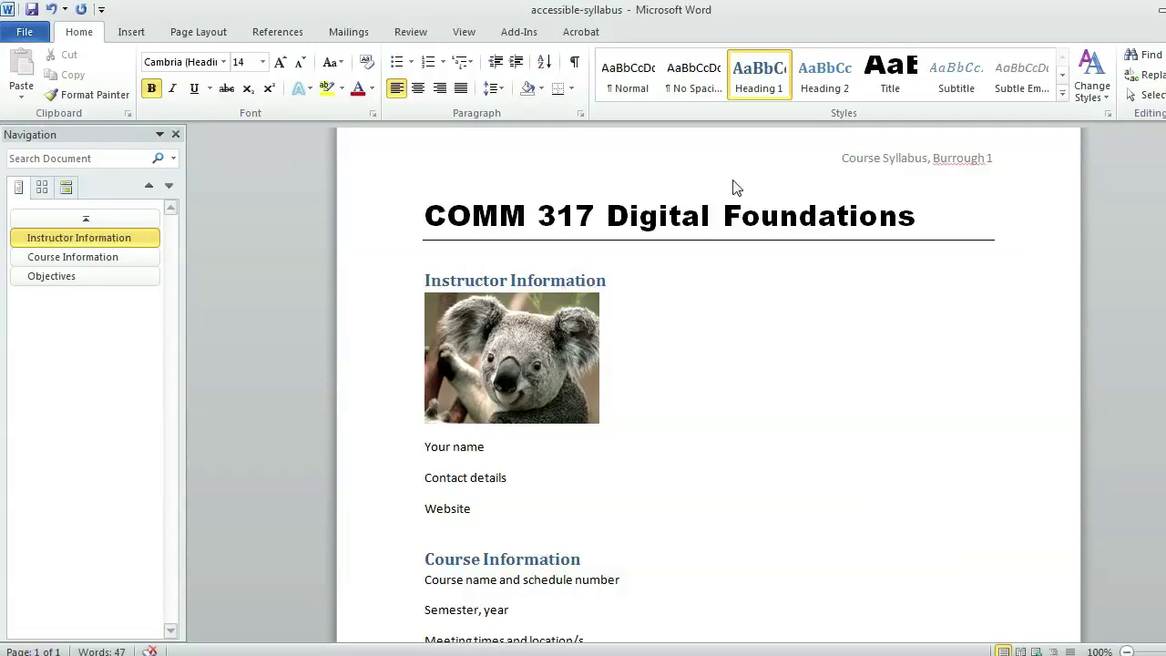
pyautogui.rightClick(761, 83)
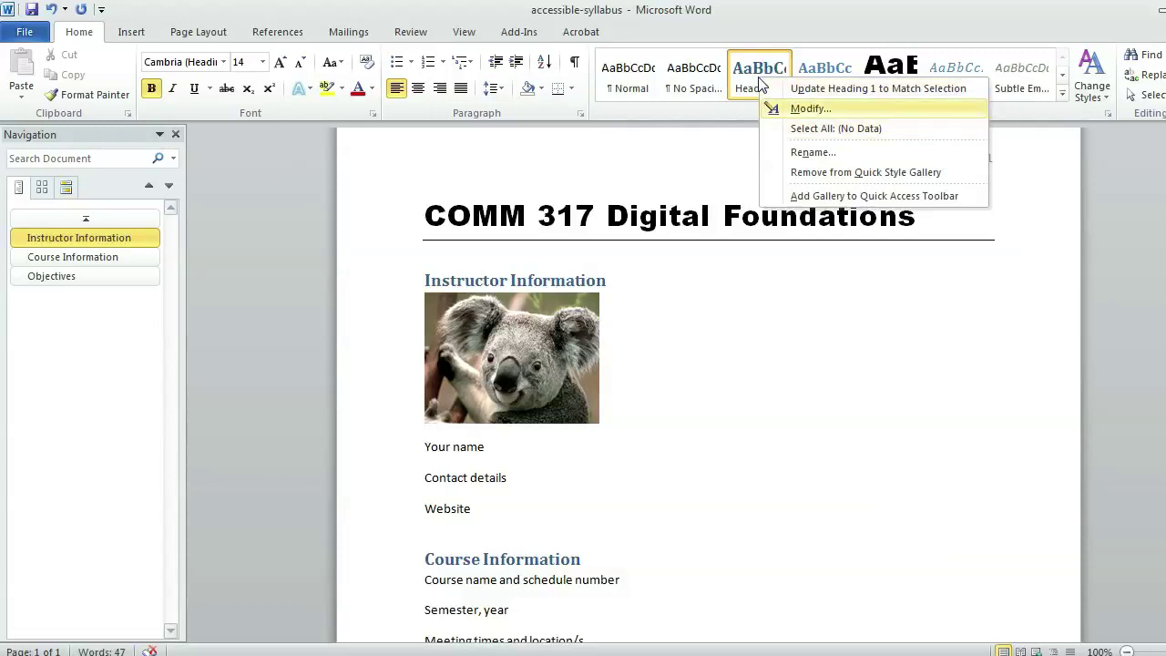
pyautogui.click(801, 108)
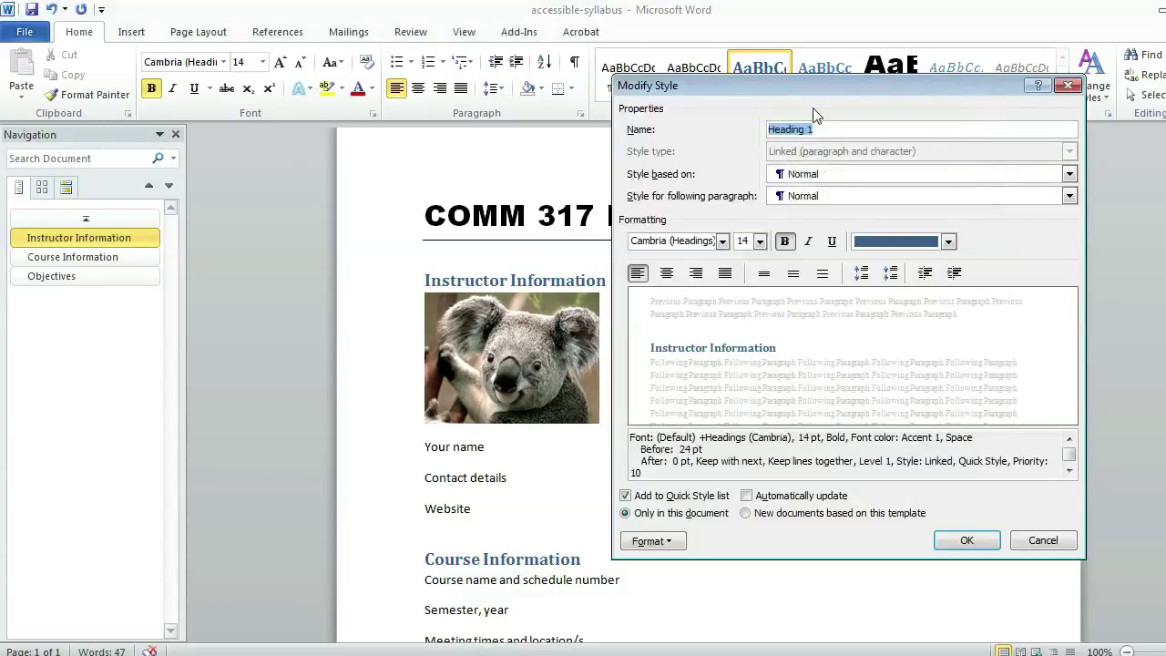
pyautogui.click(723, 241)
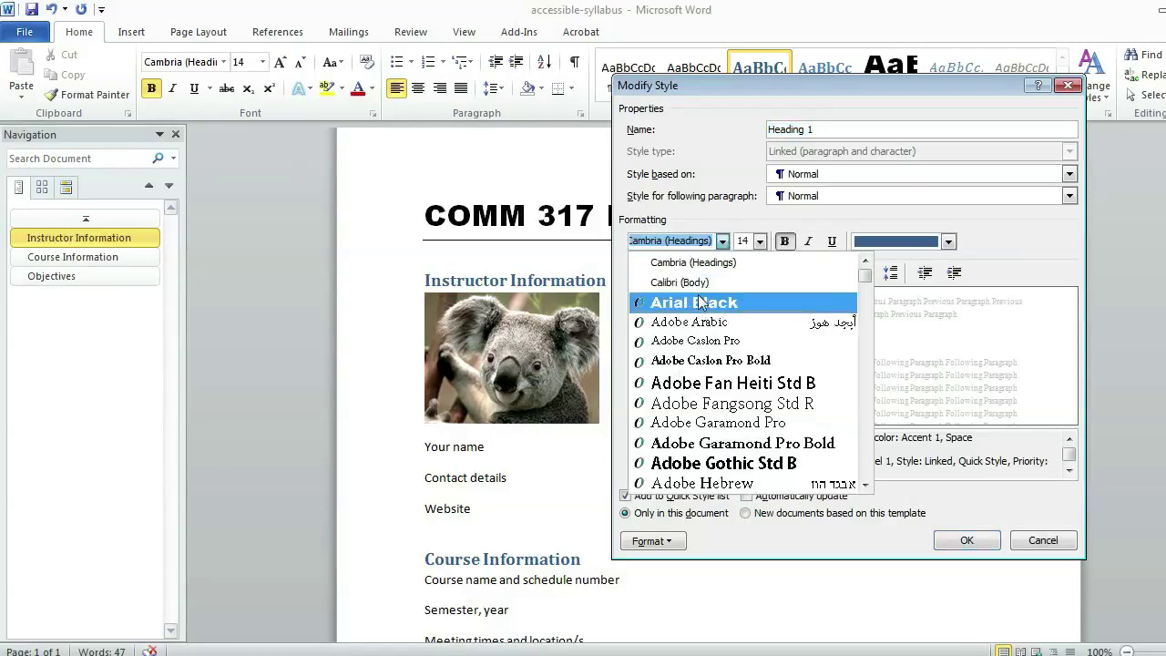
pyautogui.scroll(-4, 724, 383)
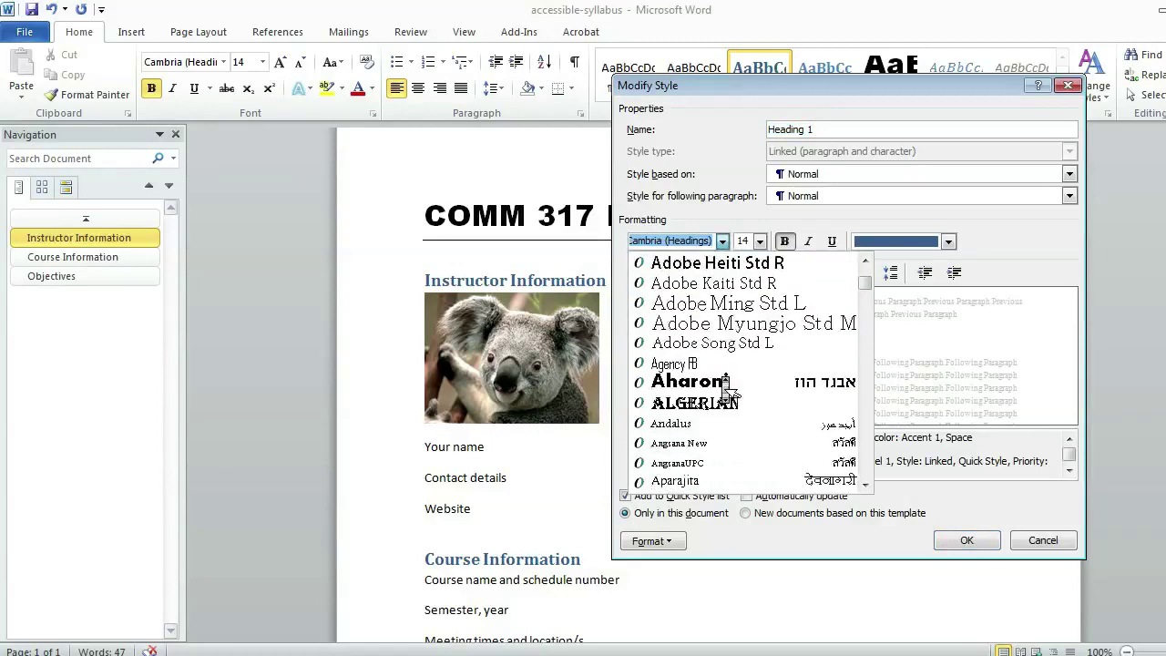
pyautogui.scroll(-2, 724, 386)
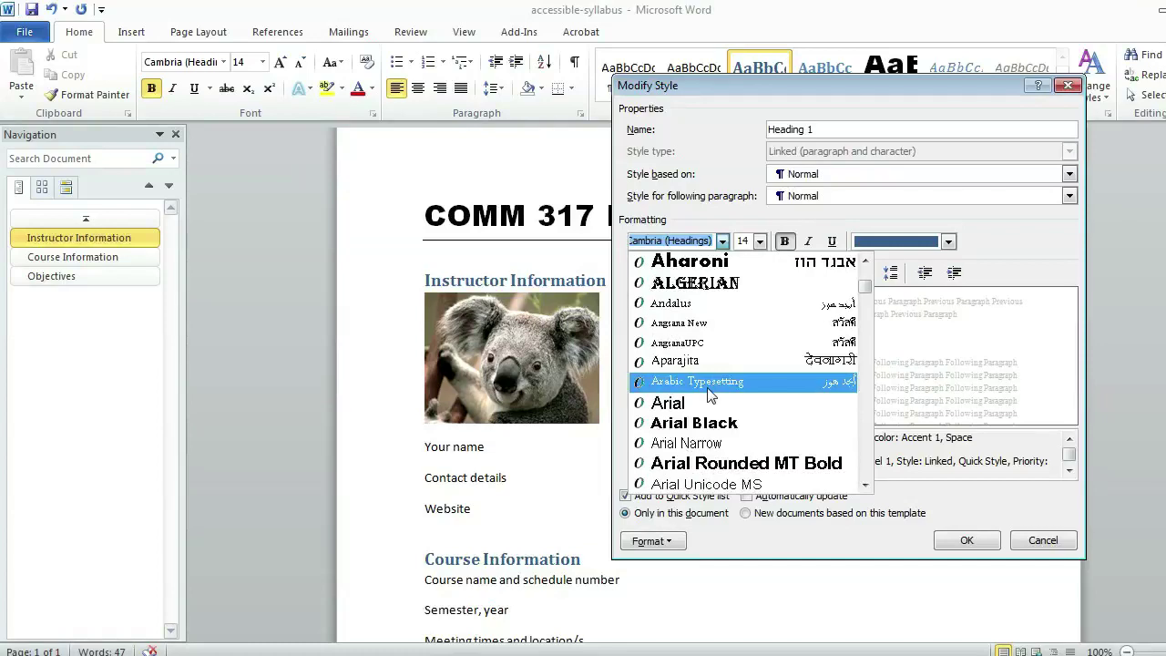
pyautogui.click(701, 405)
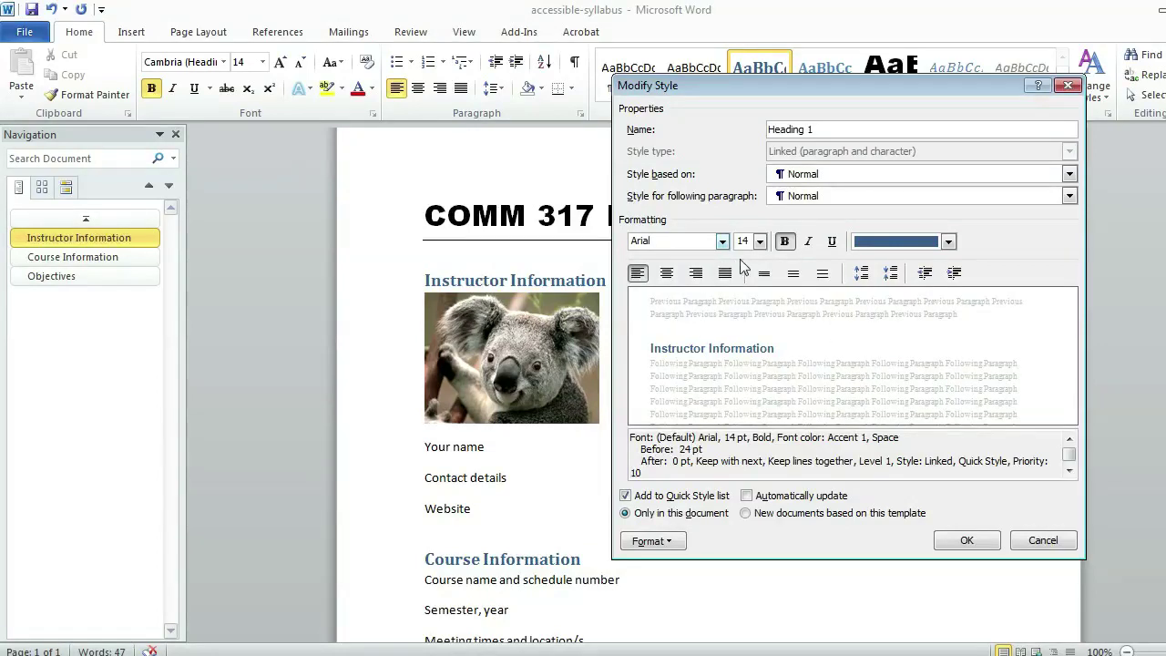
# Set the Heading 1 style's font colour to a near-black shade of the Text 1 theme colour and accept the style changes.
pyautogui.click(949, 240)
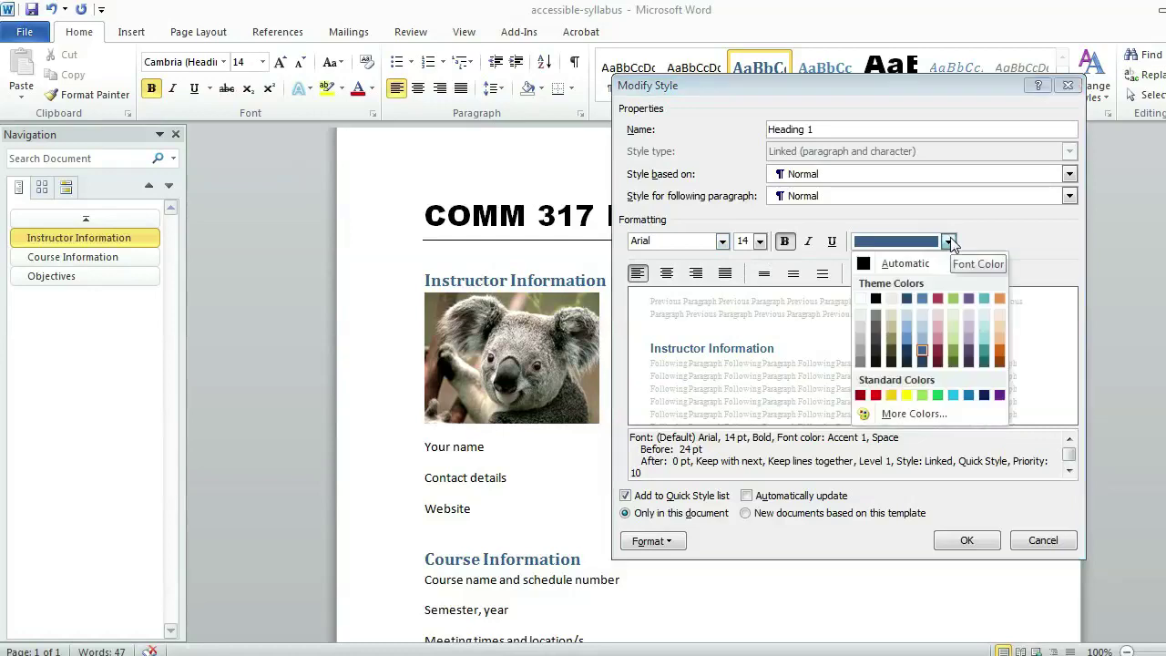
pyautogui.click(877, 351)
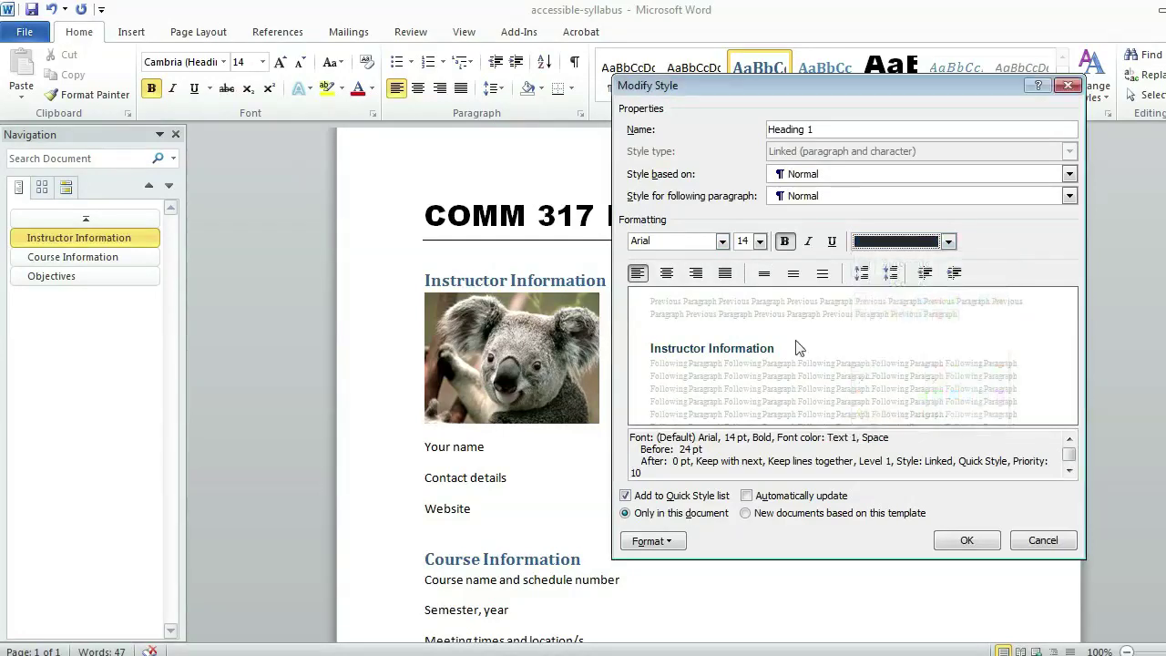
pyautogui.click(966, 542)
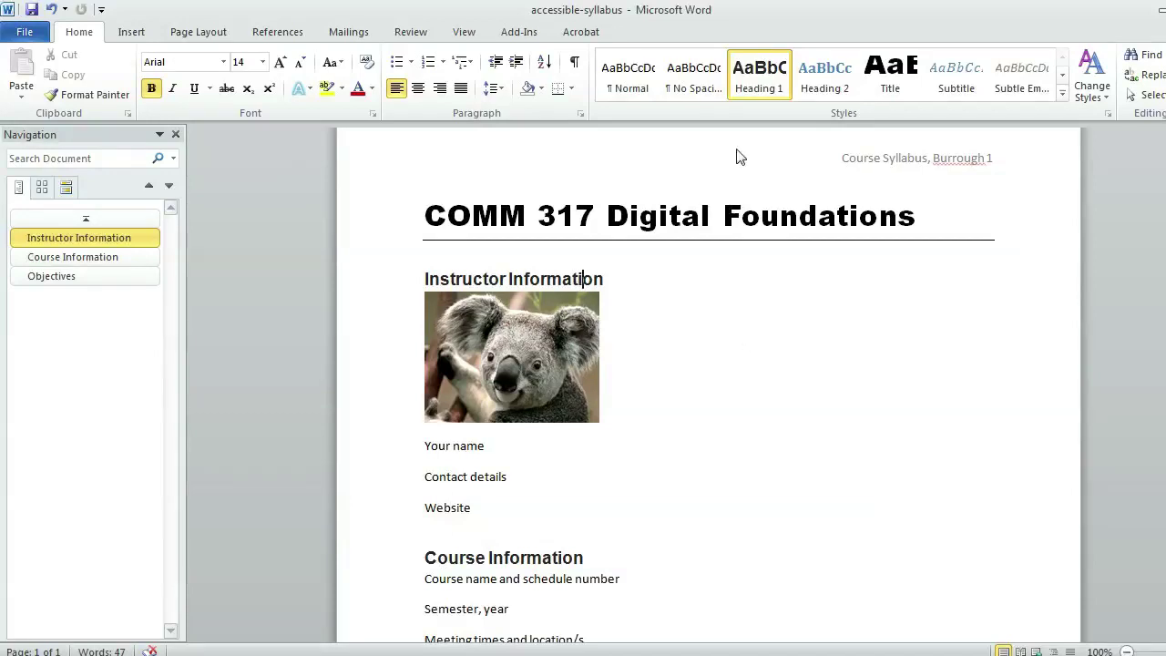
# Examine the Heading 1 style's paragraph spacing before and after, and leave the paragraph settings without changing them.
pyautogui.rightClick(765, 83)
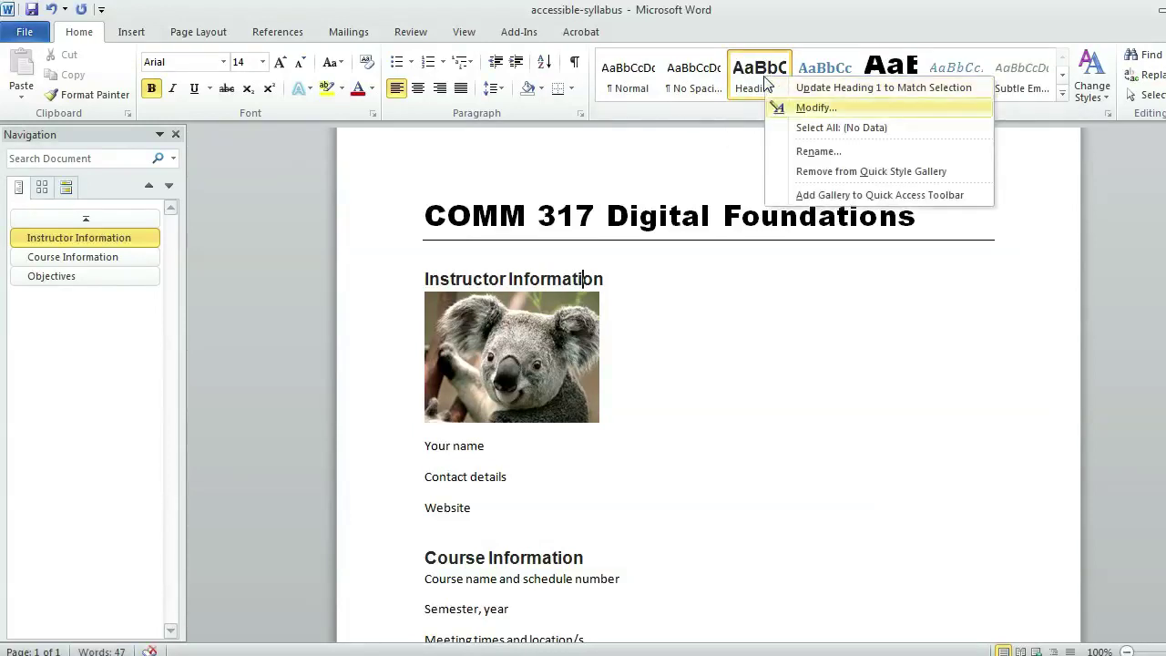
pyautogui.press('Return')
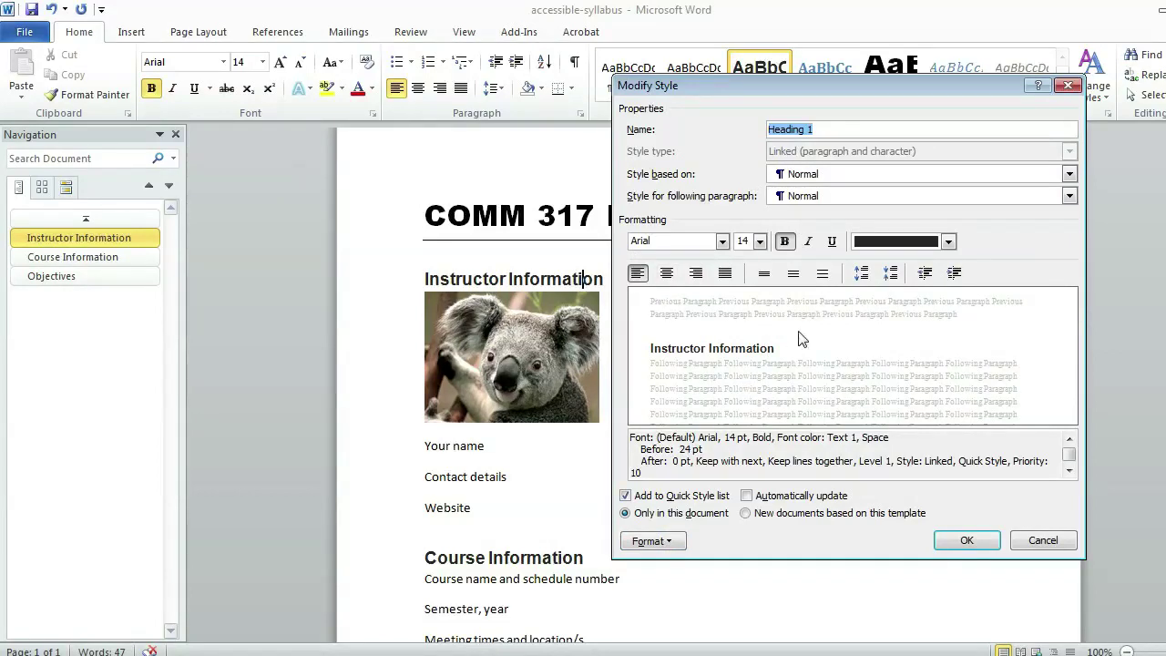
pyautogui.click(671, 541)
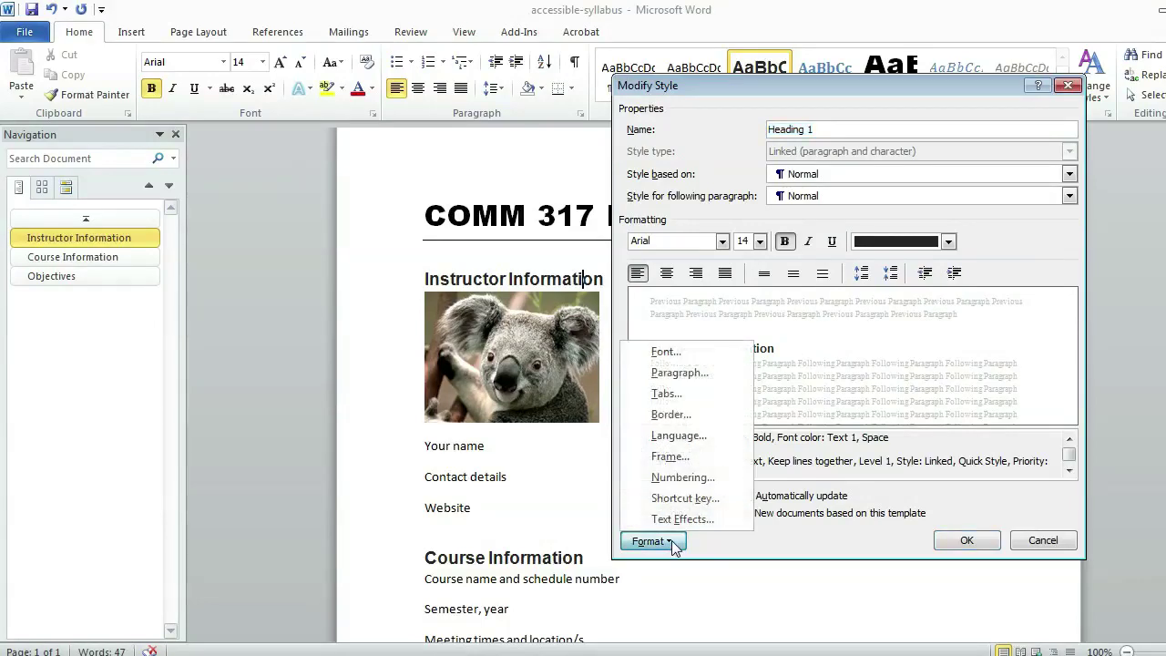
pyautogui.click(695, 380)
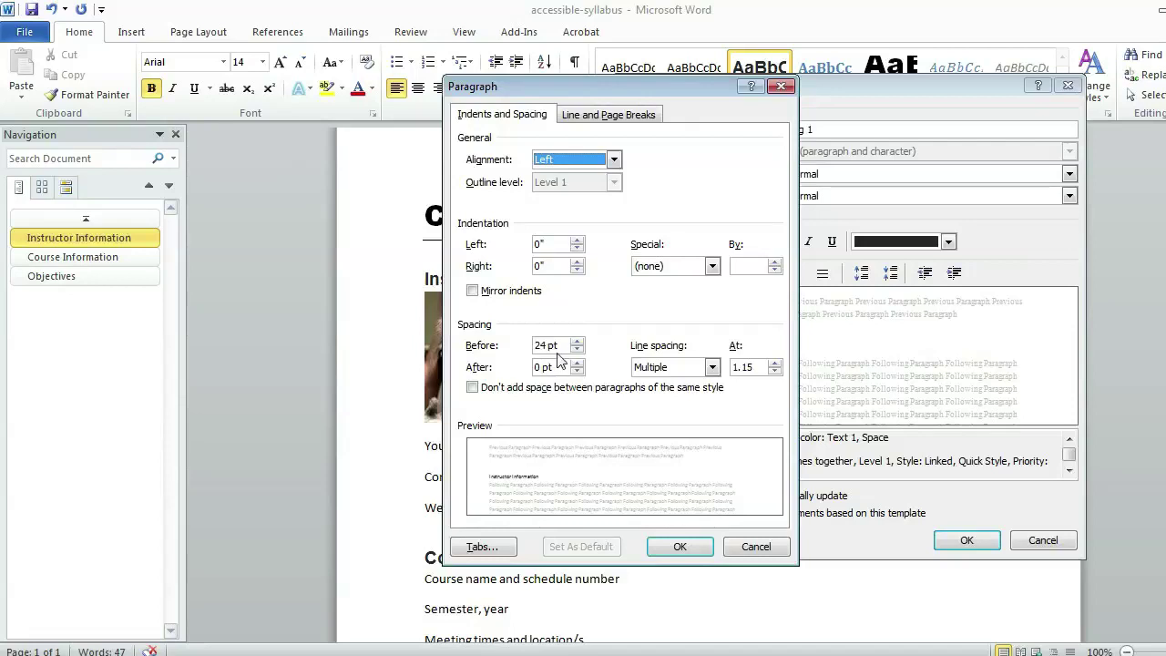
pyautogui.click(755, 544)
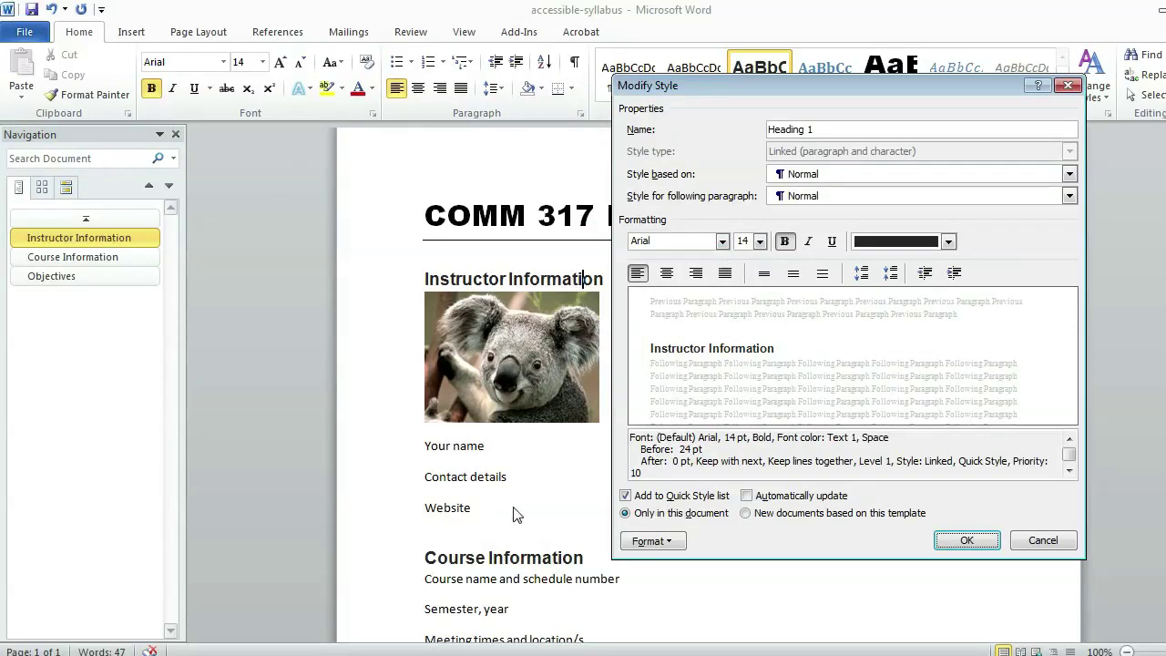
# Set the Heading 1 style's paragraph spacing before to 18 pt.
pyautogui.click(665, 542)
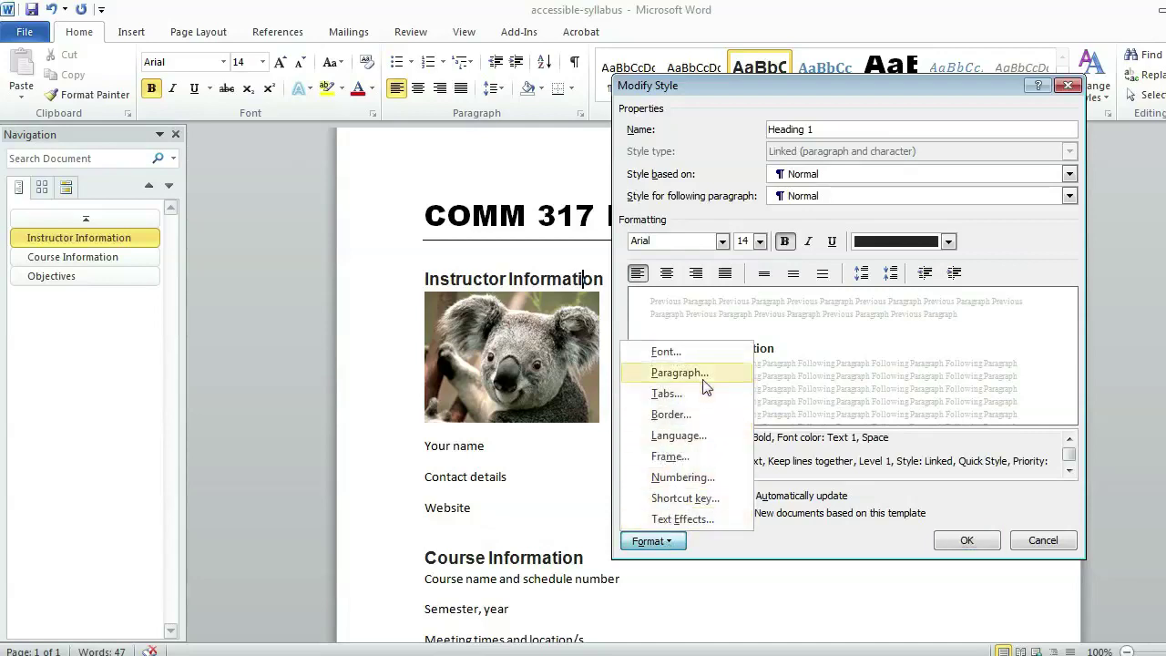
pyautogui.click(679, 372)
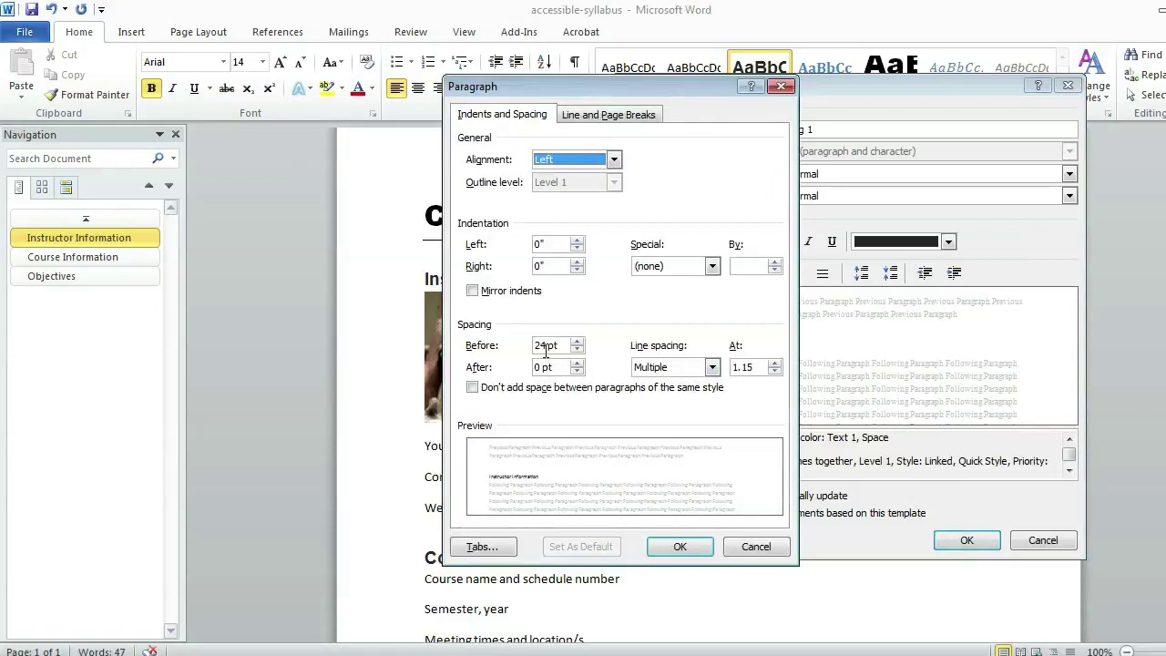
pyautogui.moveTo(541, 351); pyautogui.dragTo(562, 353)
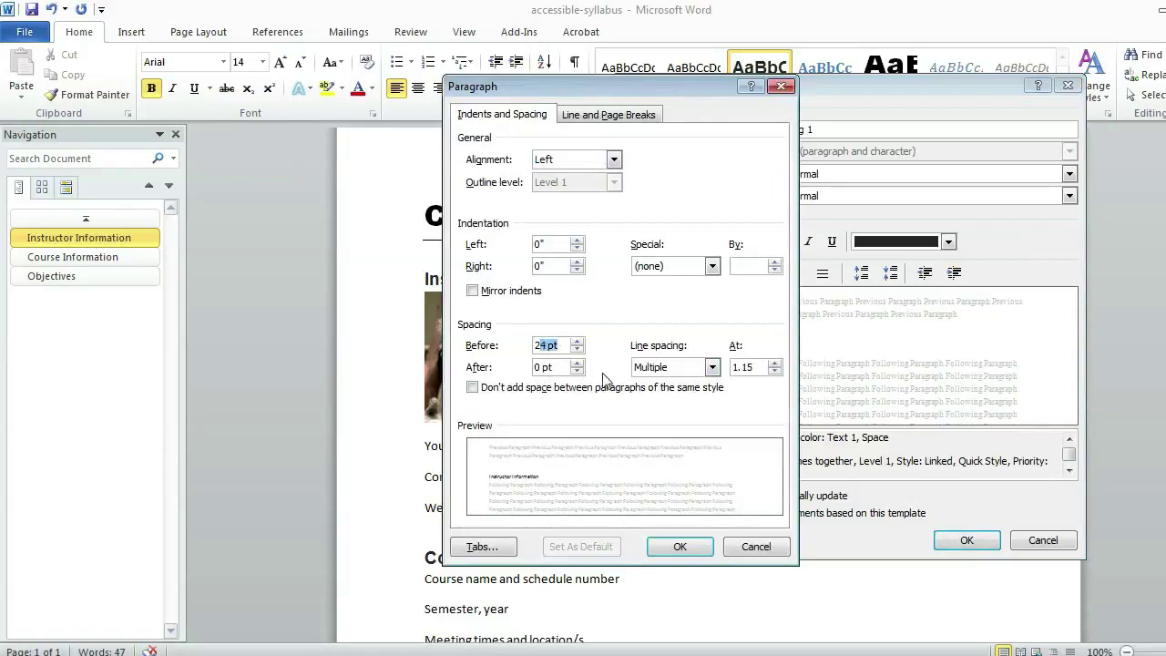
pyautogui.press('Right')
pyautogui.press('BackSpace')
pyautogui.press('BackSpace')
pyautogui.write('18')
pyautogui.press('Return')
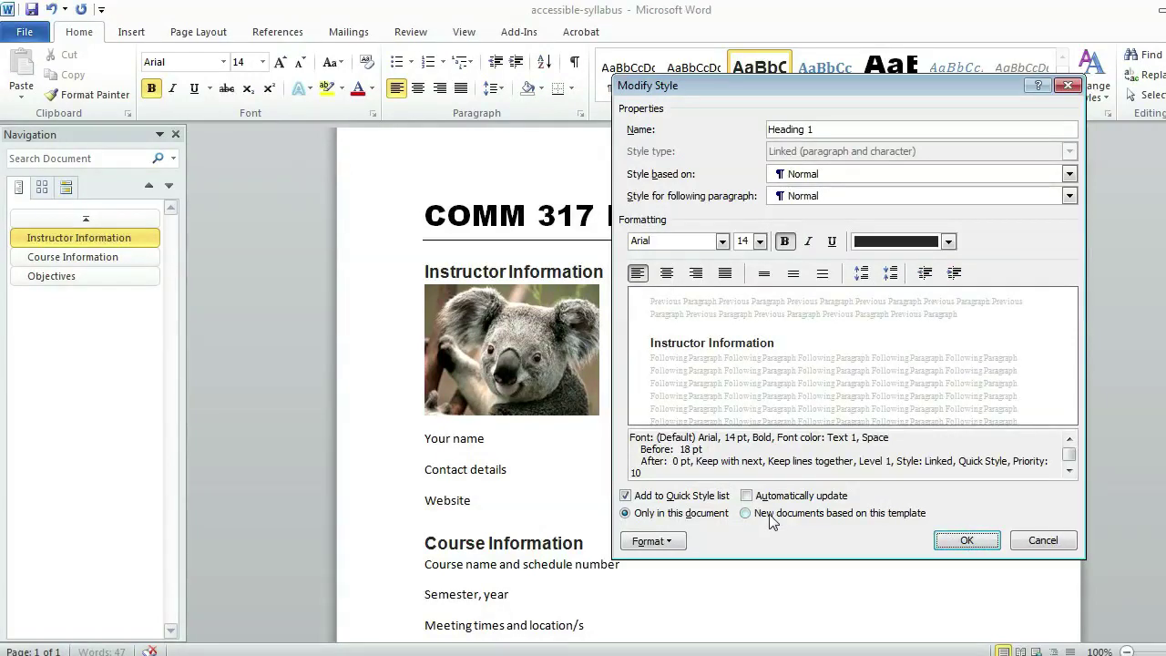
# Add the All caps font effect to the Heading 1 style and accept the style changes.
pyautogui.click(676, 541)
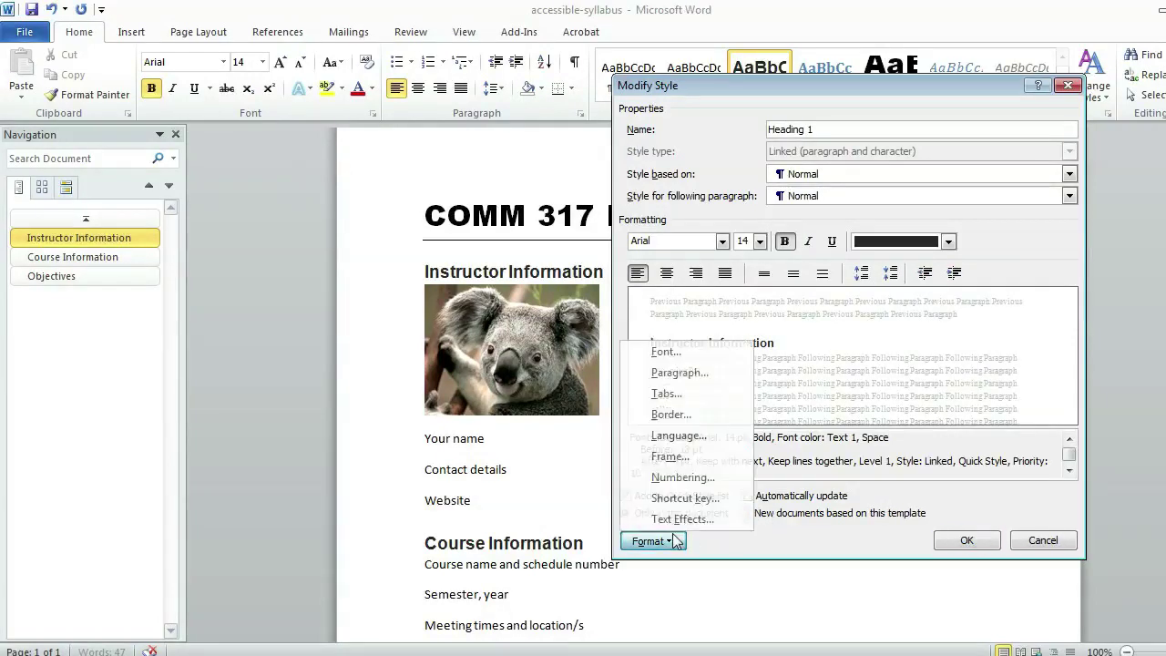
pyautogui.click(685, 353)
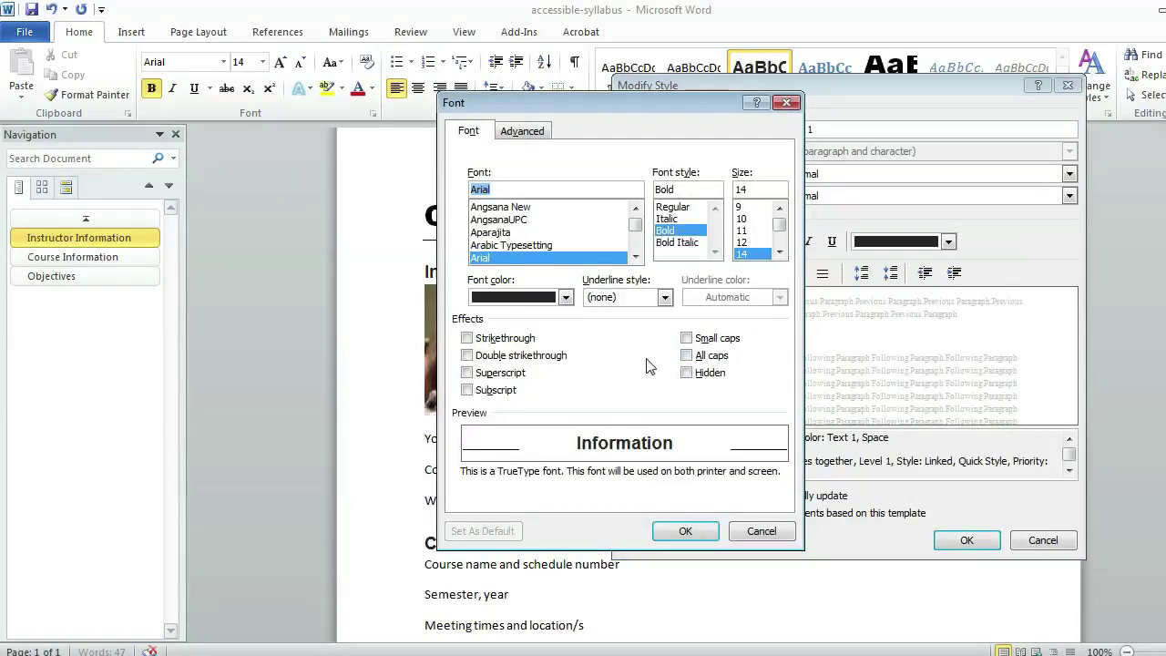
pyautogui.click(686, 356)
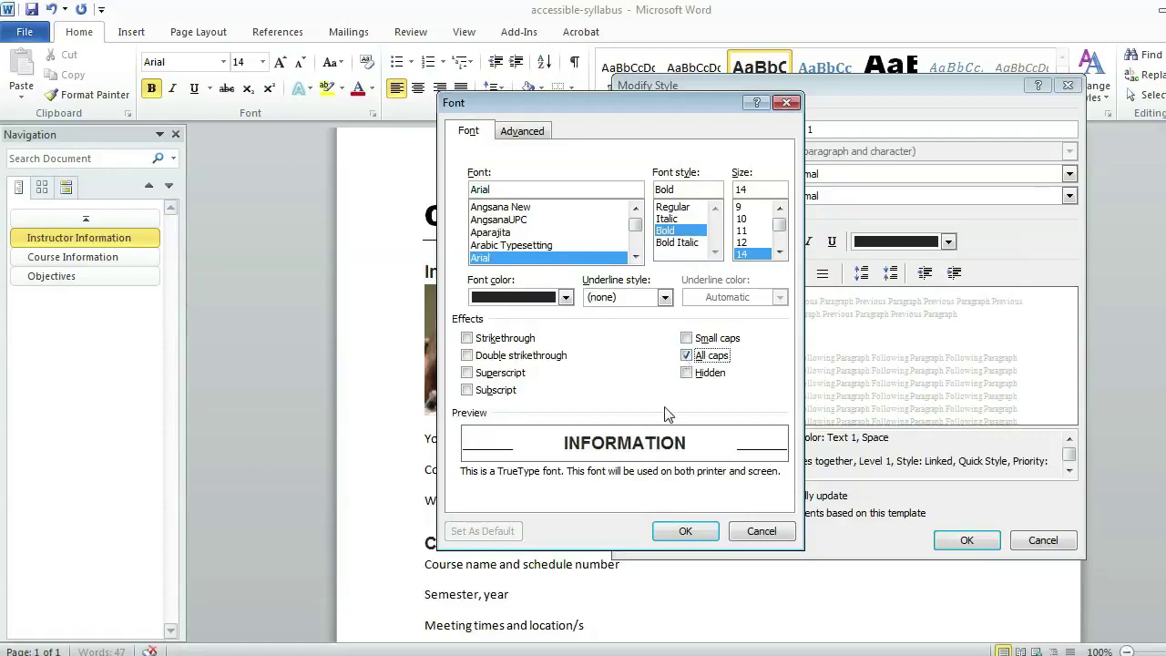
pyautogui.click(682, 525)
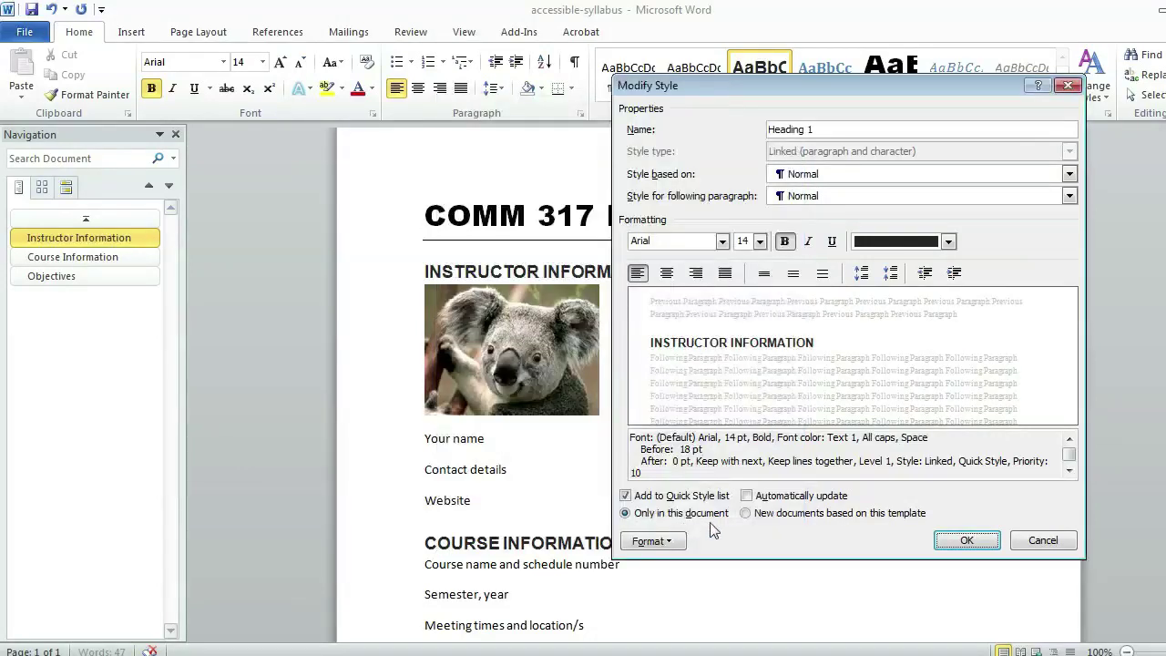
pyautogui.click(971, 542)
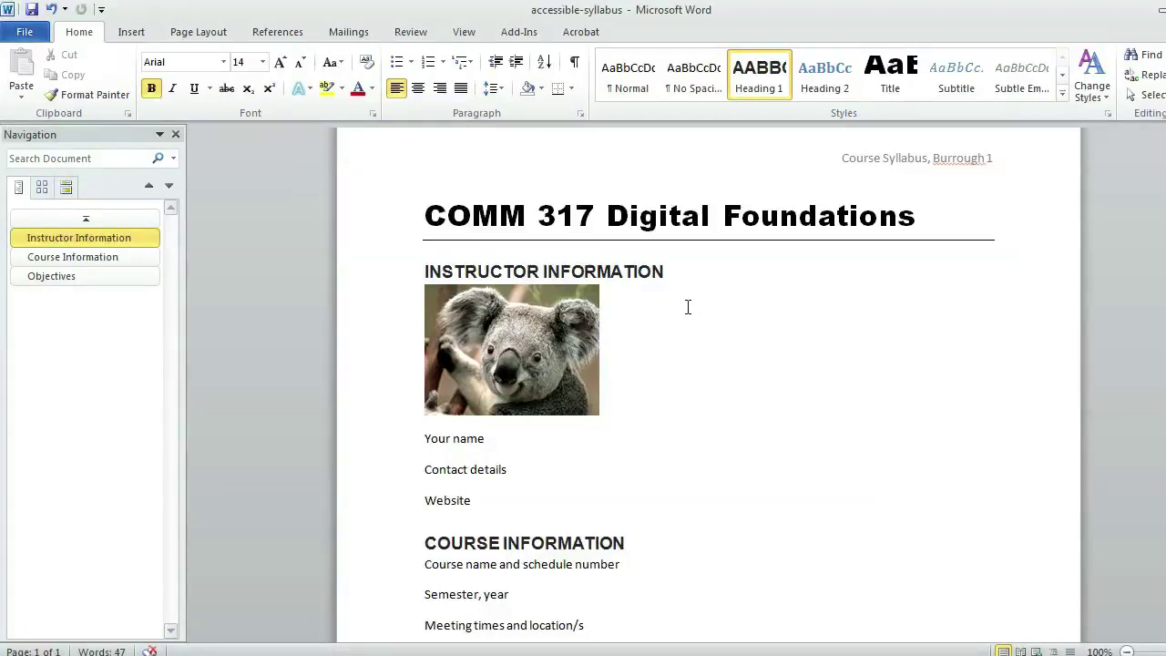
# Check which styles are applied to the document title, the "Instructor Information" heading and the "Your name" line.
pyautogui.click(681, 215)
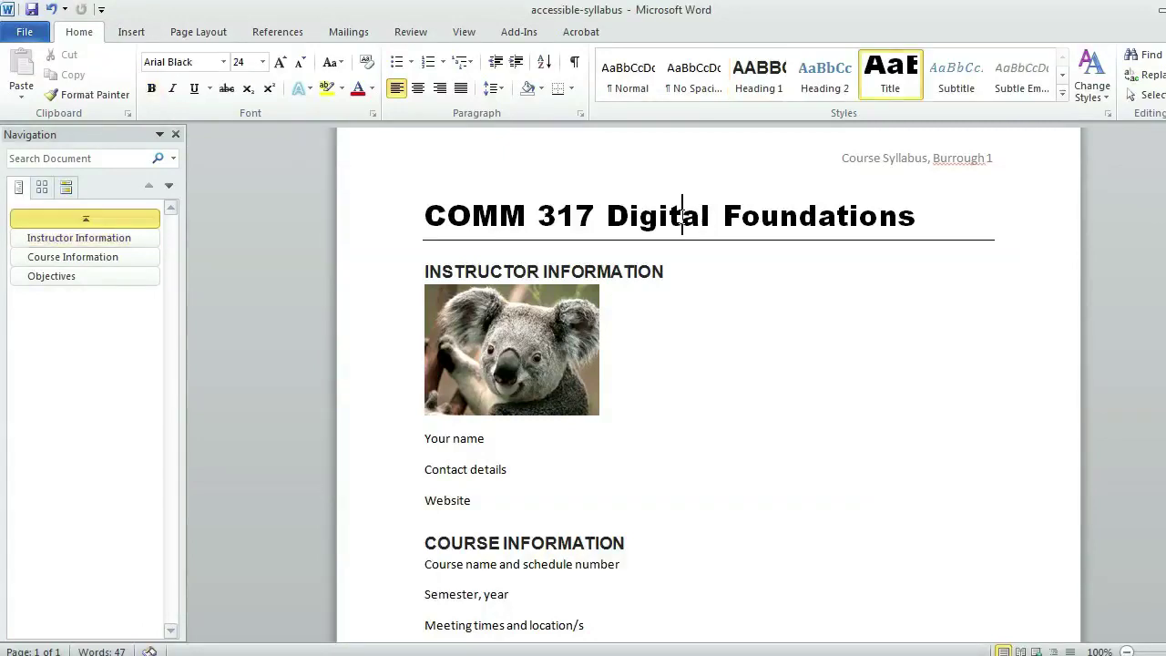
pyautogui.click(640, 272)
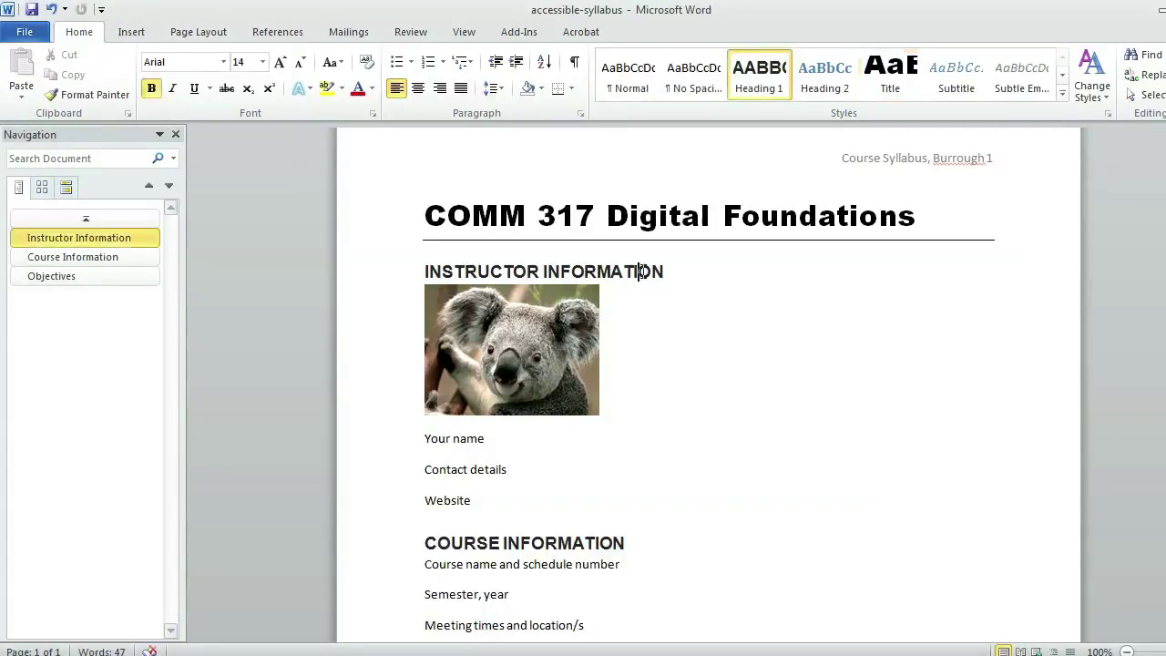
pyautogui.click(451, 438)
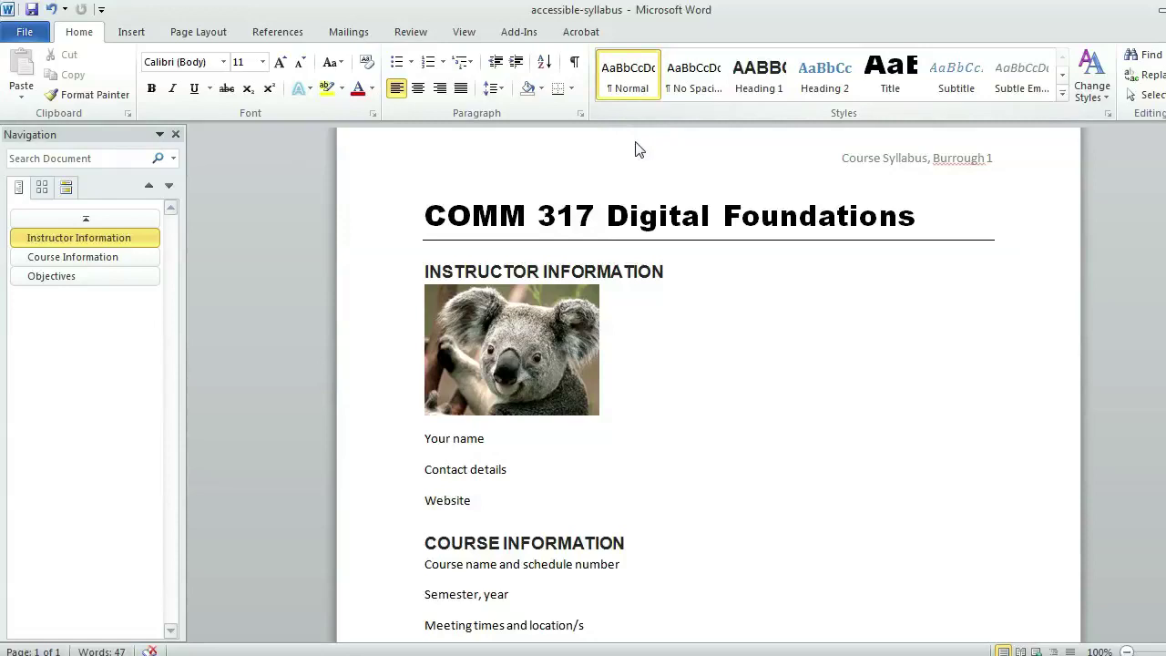
# Modify the Normal style so that body text uses the Cambria (Headings) font, and accept the change.
pyautogui.rightClick(630, 89)
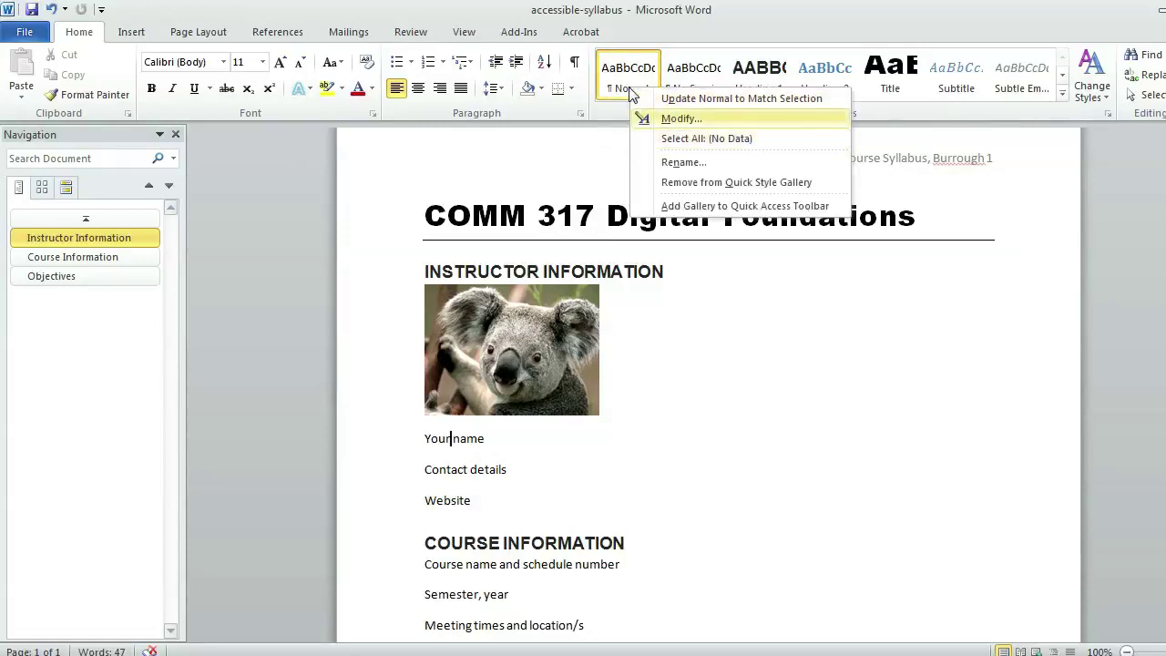
pyautogui.click(675, 122)
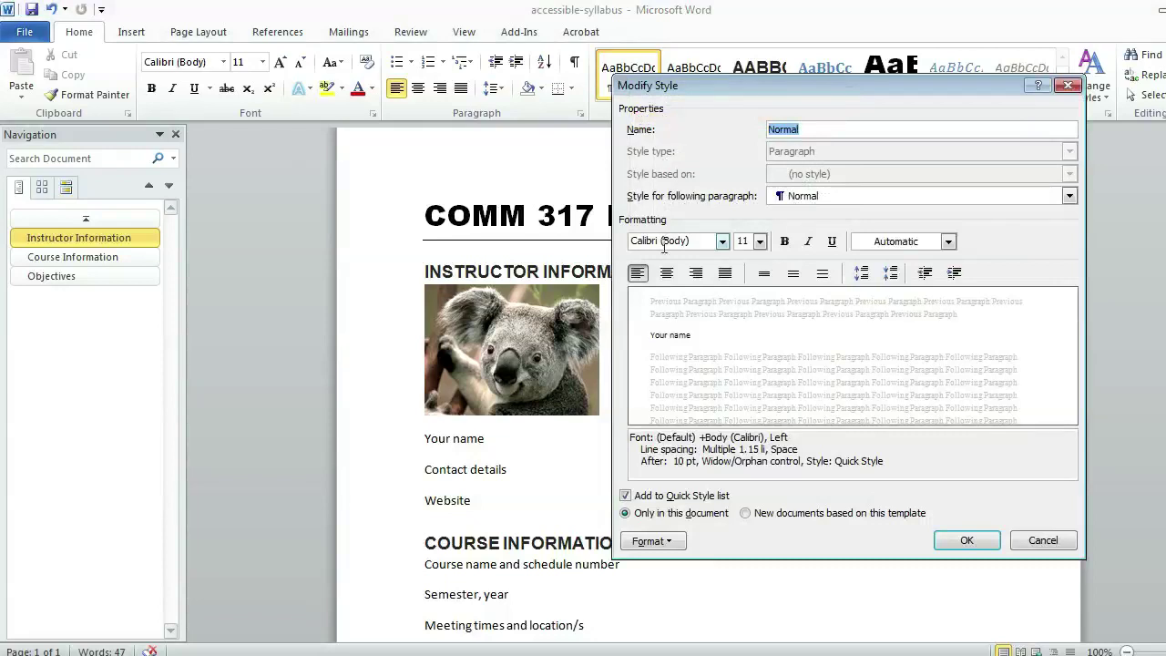
pyautogui.click(723, 241)
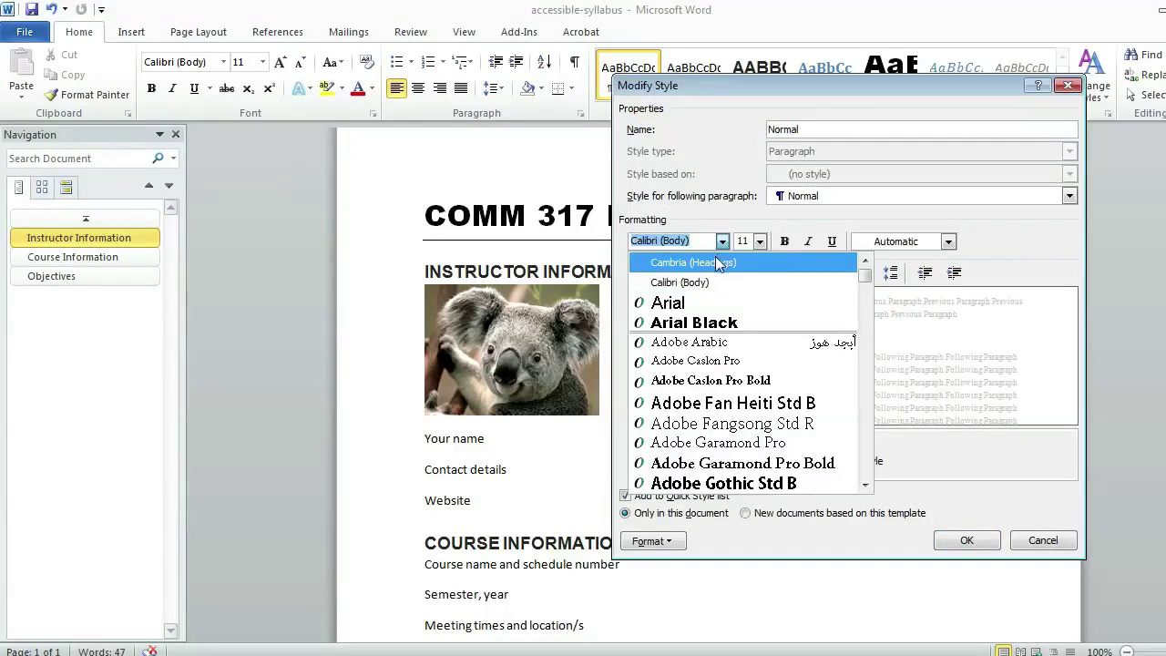
pyautogui.click(716, 259)
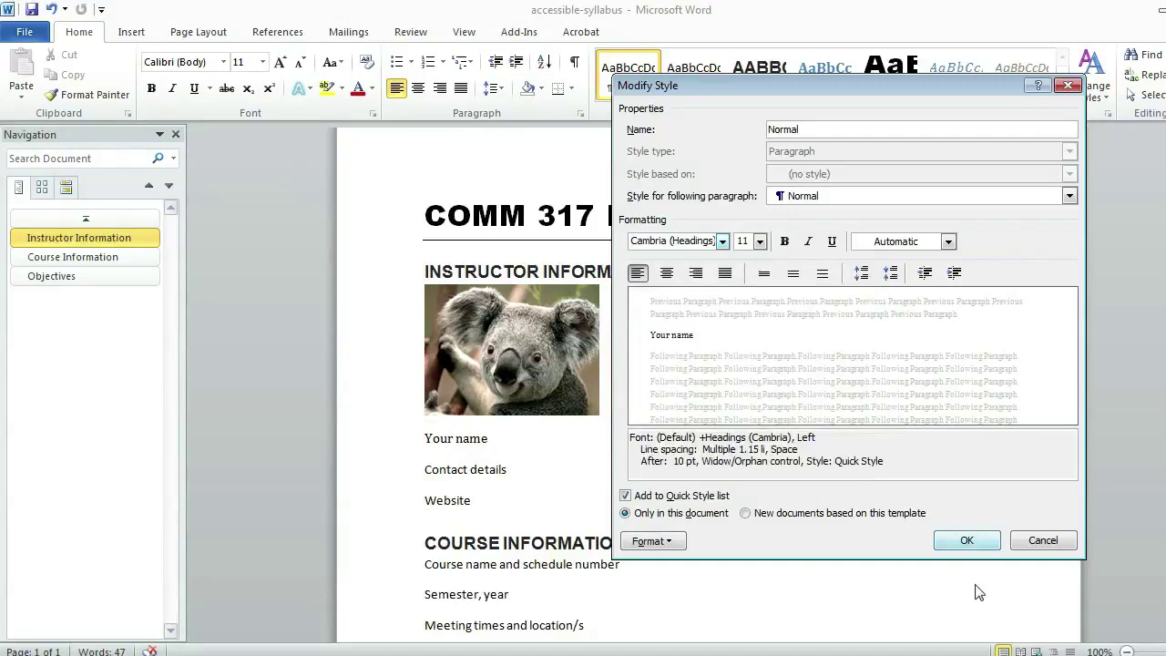
pyautogui.click(968, 543)
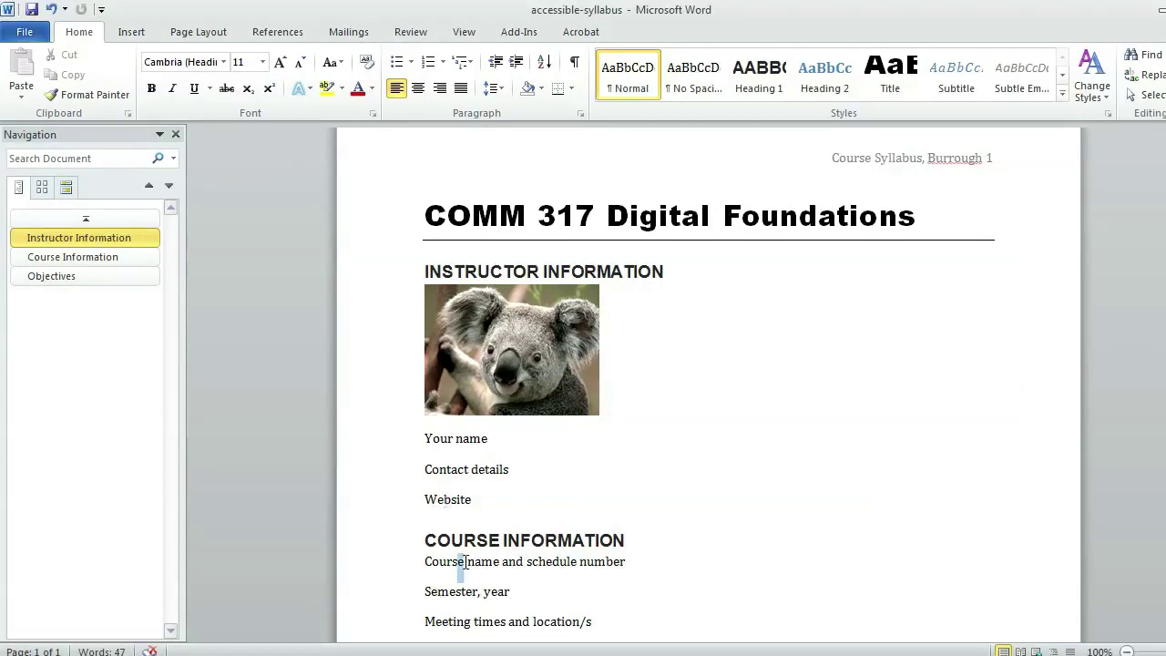
pyautogui.moveTo(461, 559); pyautogui.dragTo(455, 599)
pyautogui.click(455, 591)
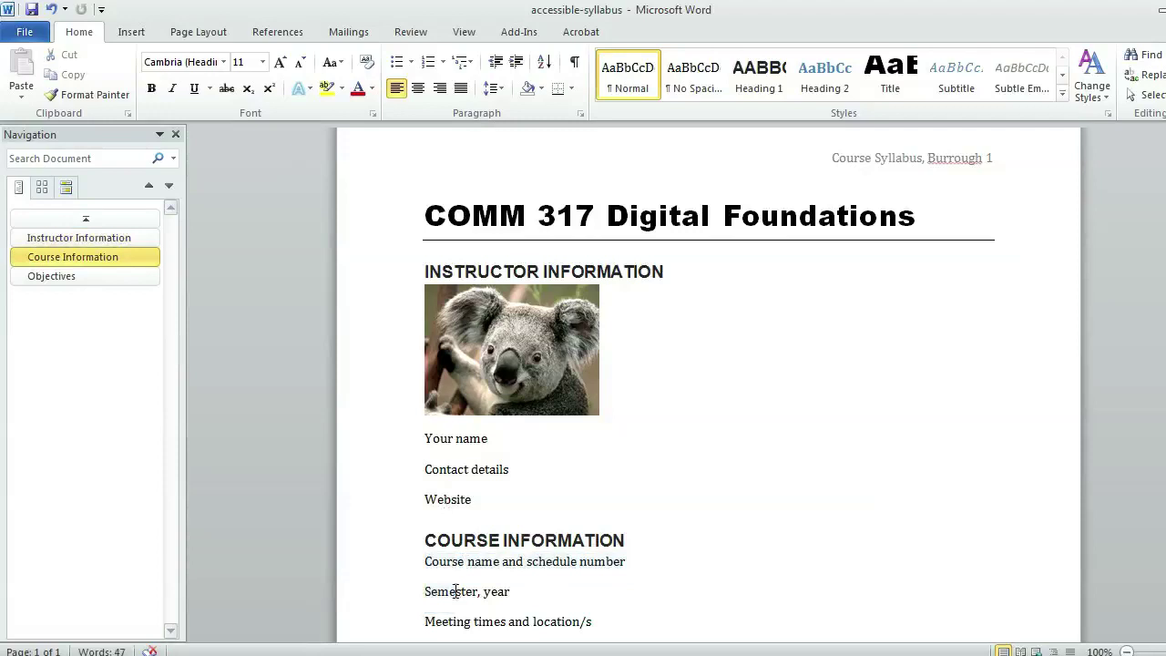
pyautogui.press('Up')
pyautogui.press('Up')
pyautogui.press('Up')
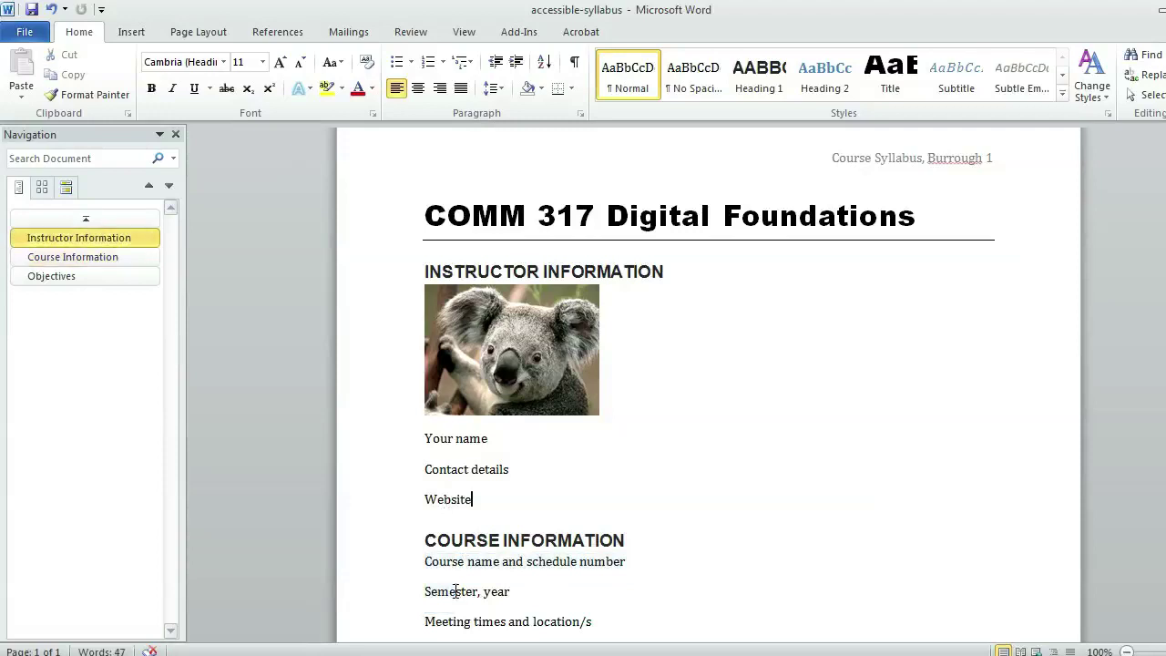
# Make the word "name" bold in the "Your name" line under the instructor photo.
pyautogui.doubleClick(473, 441)
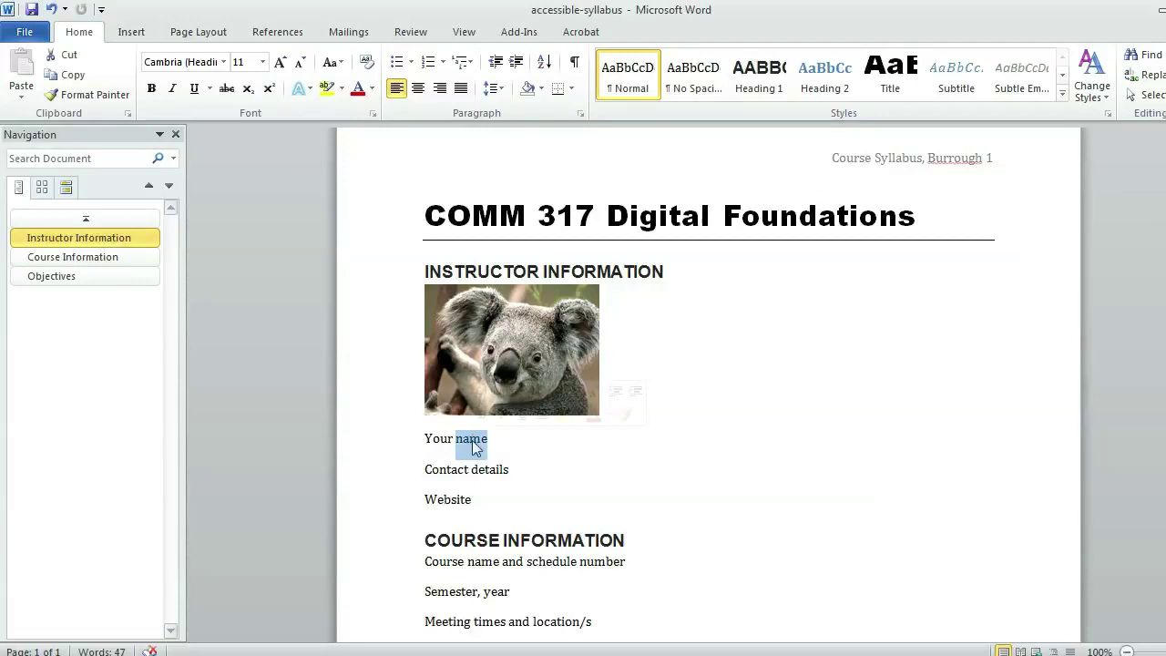
pyautogui.click(151, 89)
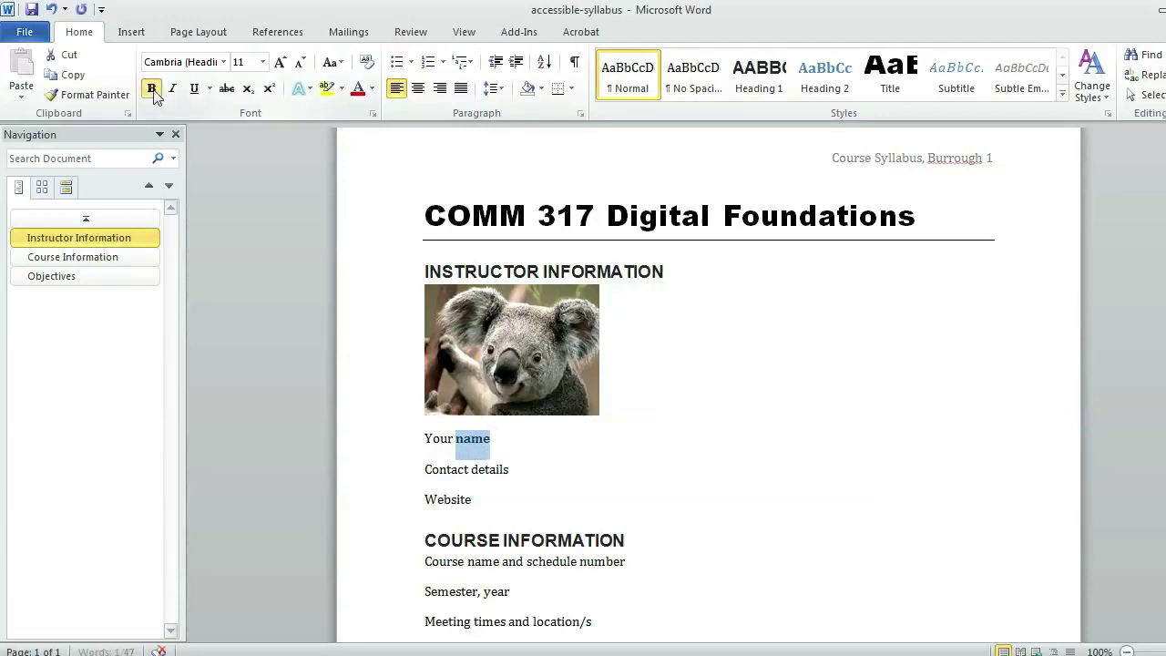